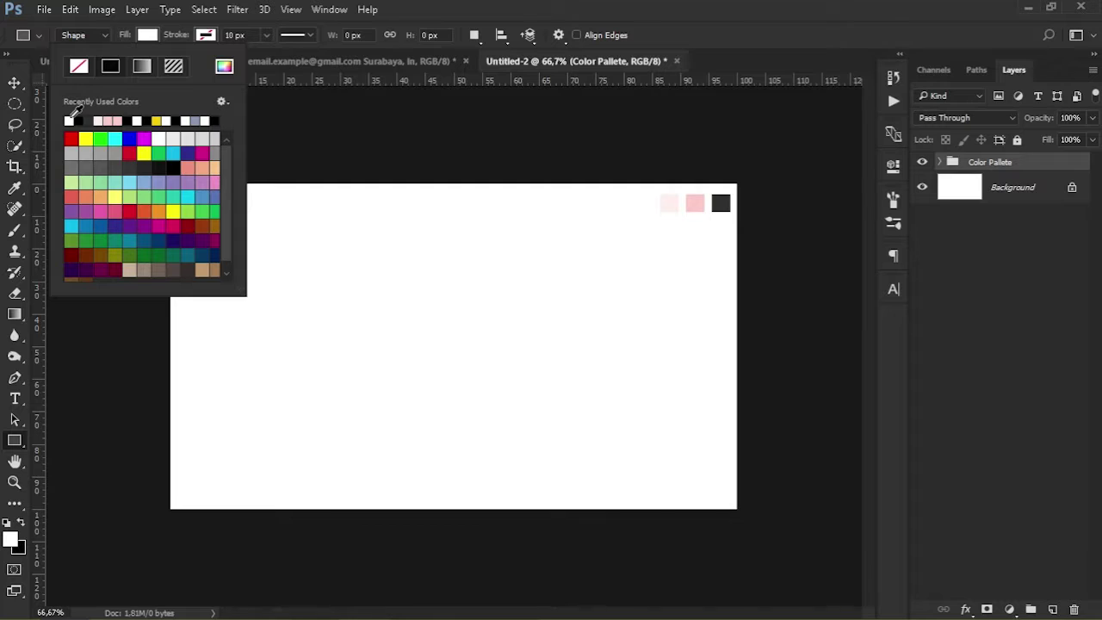
Draw a white backing rectangle and place it in the Color Pallete group beneath the three swatches
left_click_drag(647, 178, 720, 239)
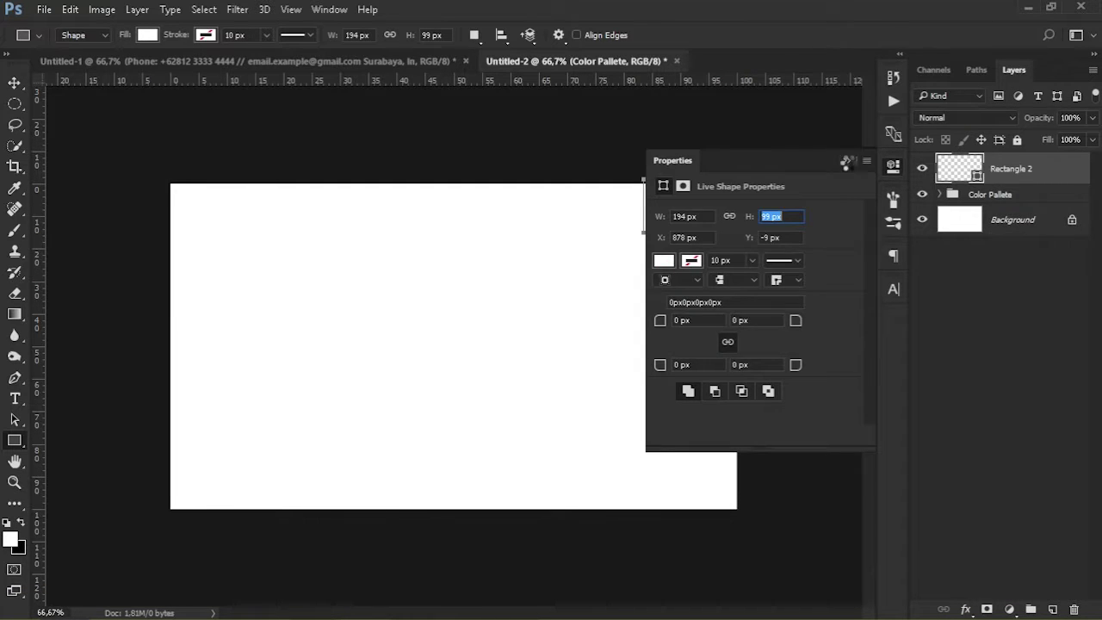
left_click(847, 161)
left_click_drag(1007, 176, 1006, 197)
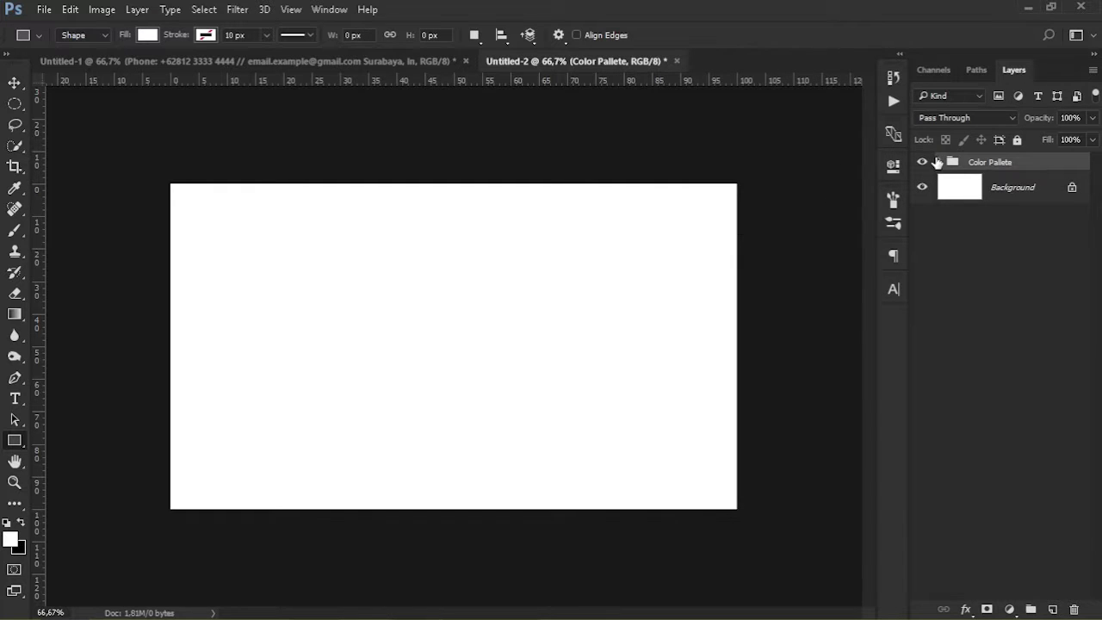
left_click(941, 162)
left_click(1058, 188)
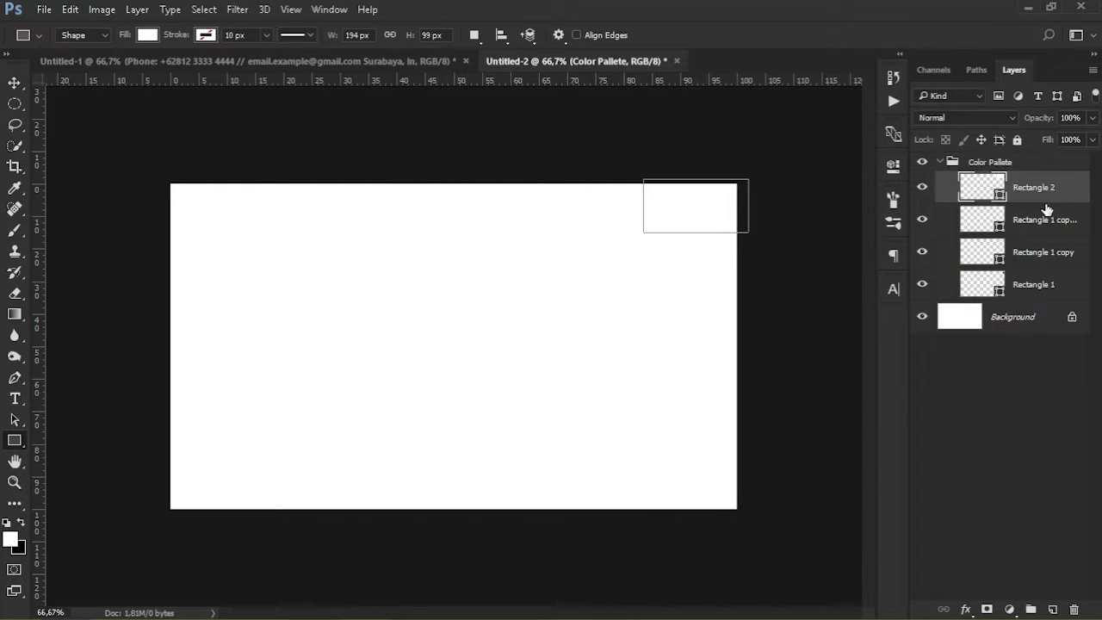
left_click(1051, 294)
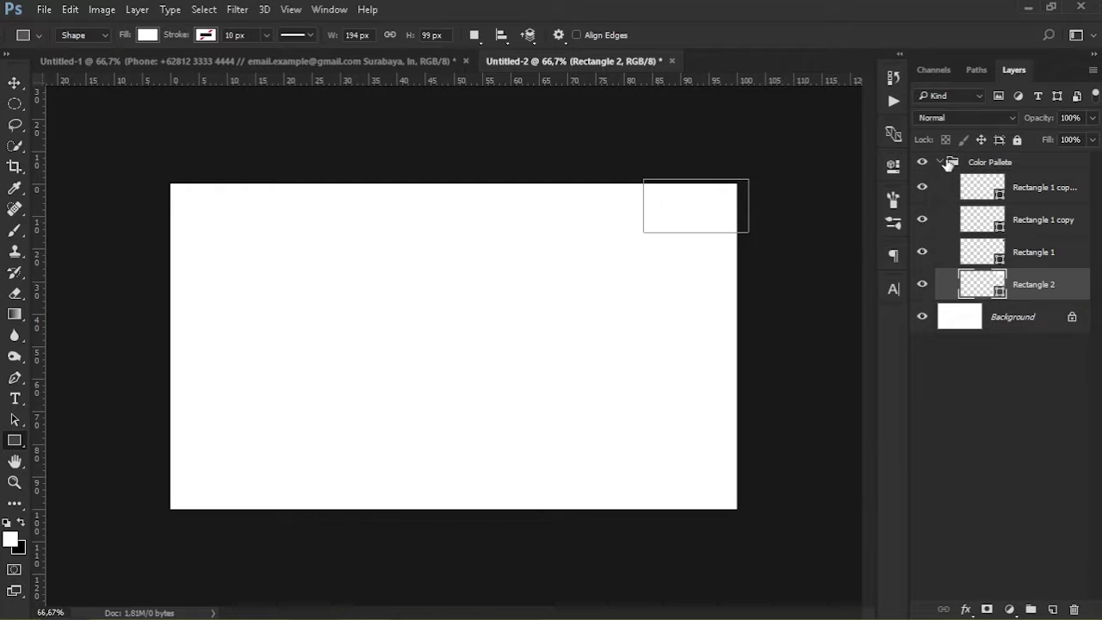
left_click(941, 163)
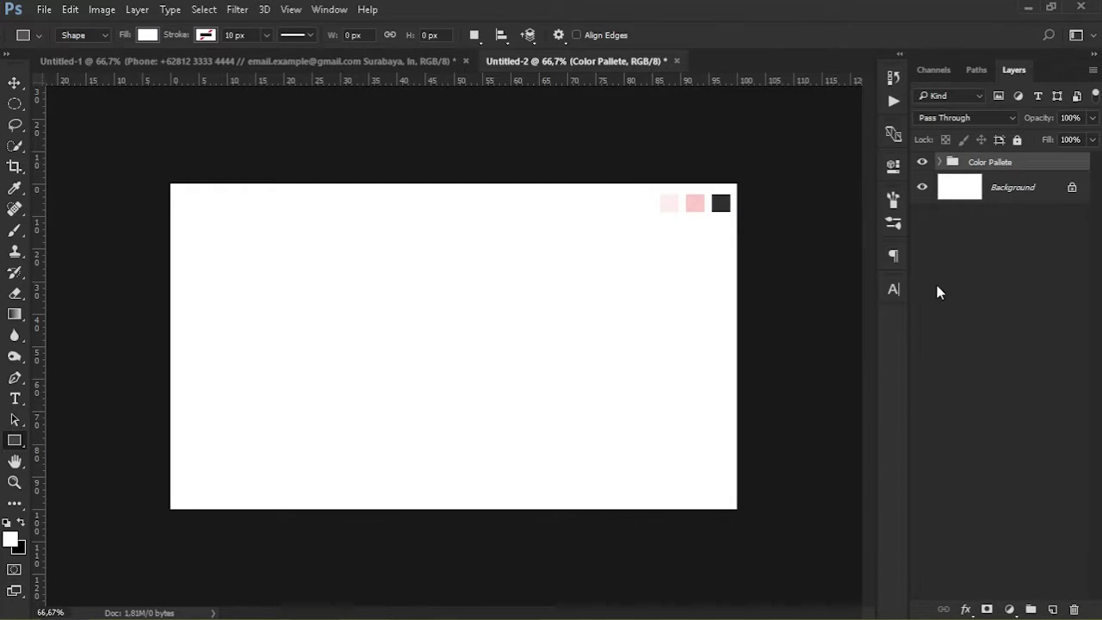
key("v")
left_click(977, 308)
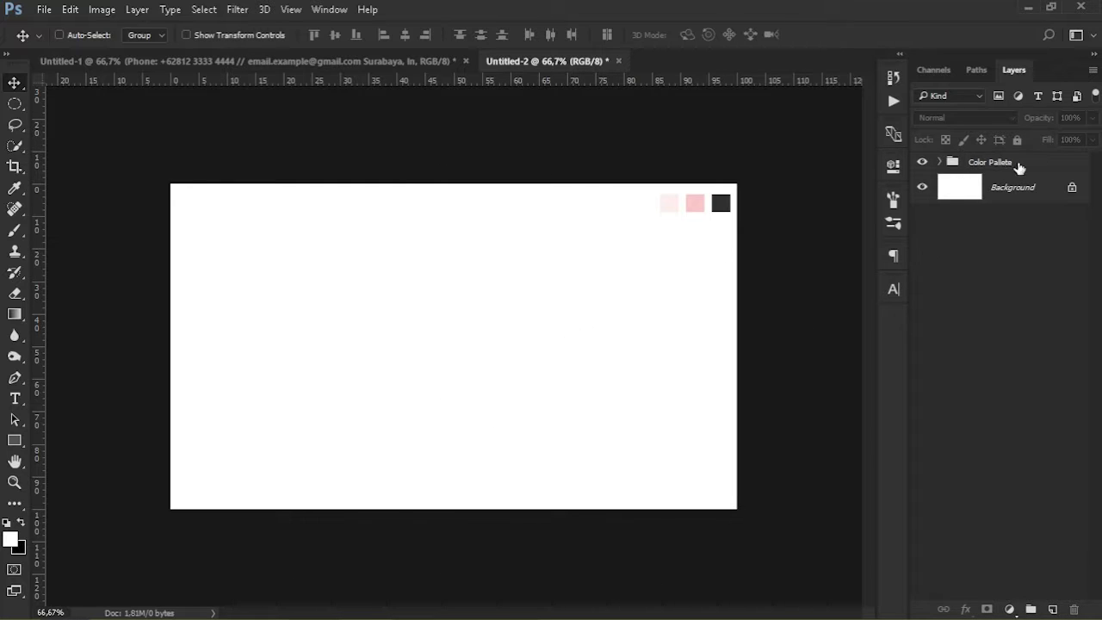
Add a Solid Color fill layer above Background using the pale pink swatch (#fff0ee)
left_click(1024, 187)
left_click(1009, 609)
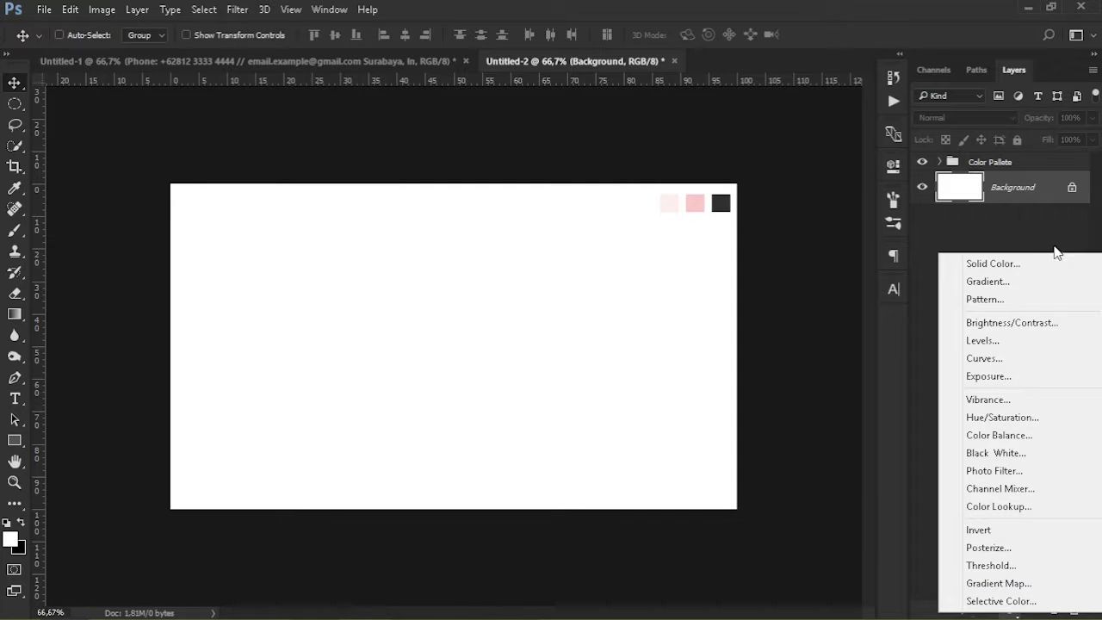
left_click(1037, 265)
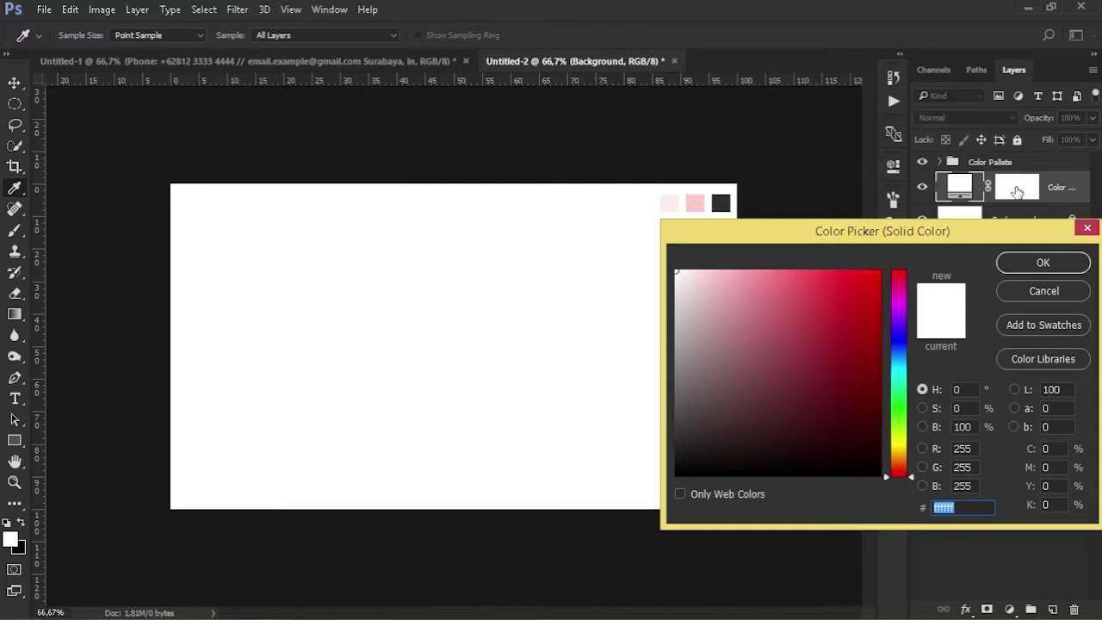
left_click(675, 203)
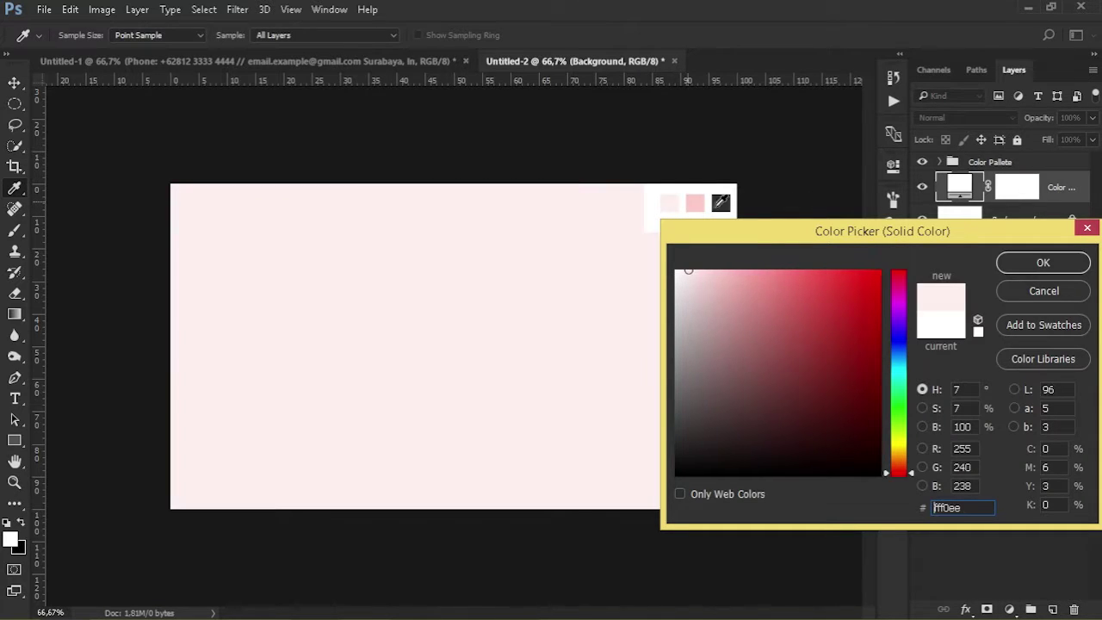
left_click(1017, 268)
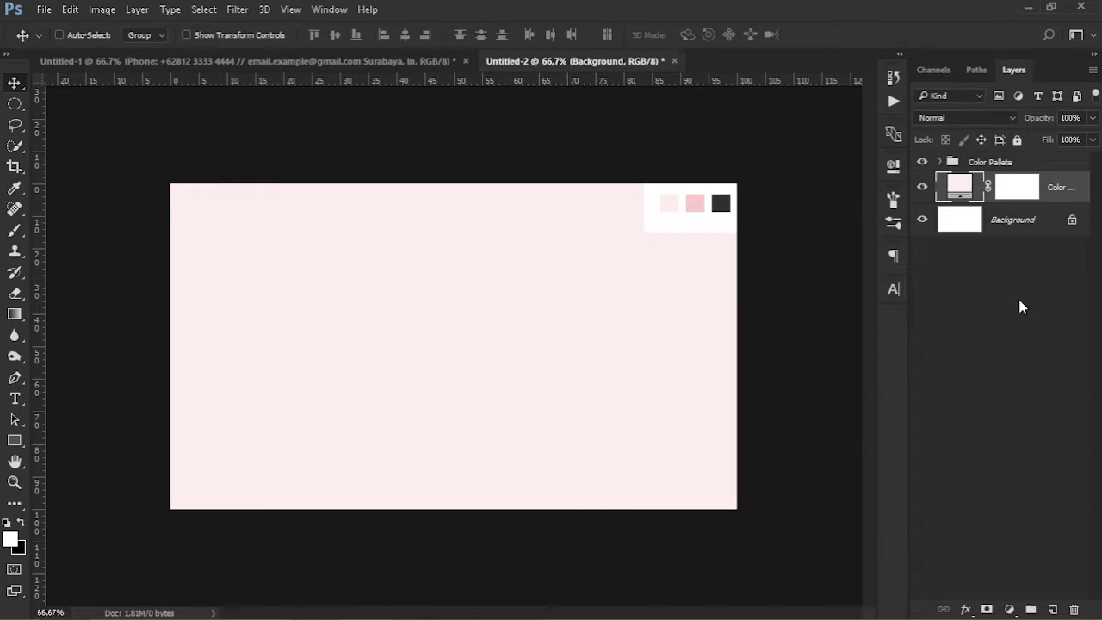
Rename the colour fill layer to BG
double_click(1060, 188)
type("BG")
key("Return")
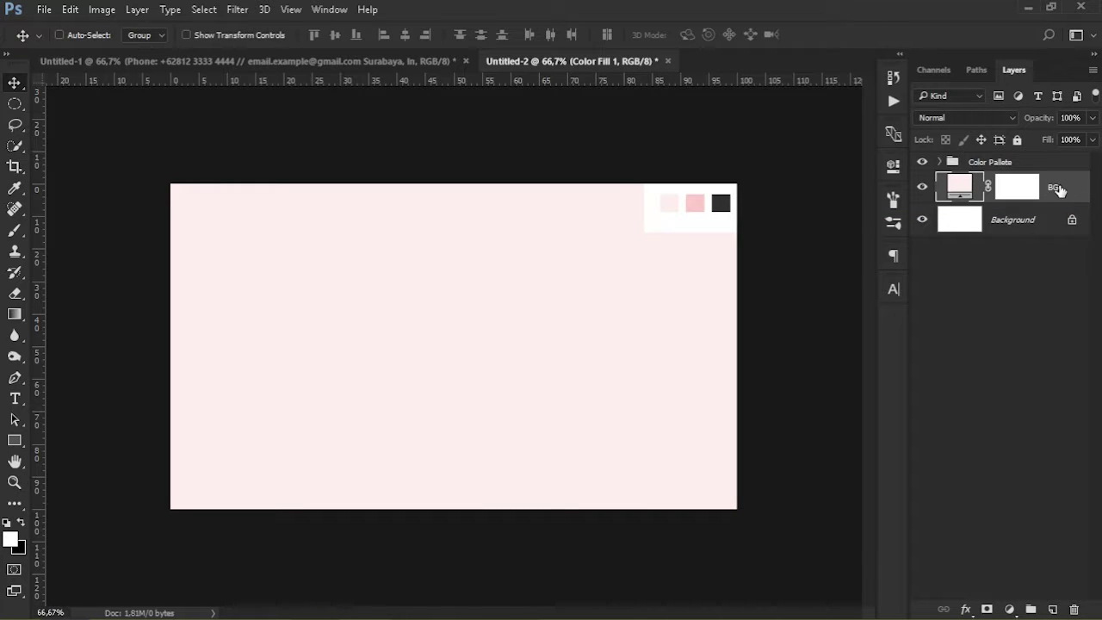
left_click(1033, 387)
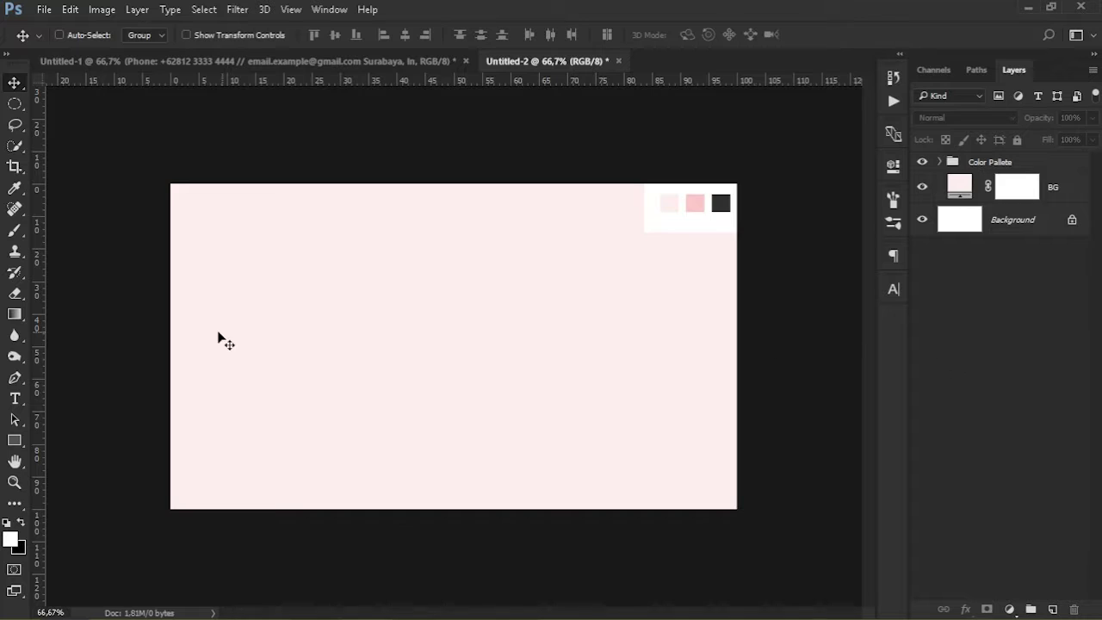
key("u")
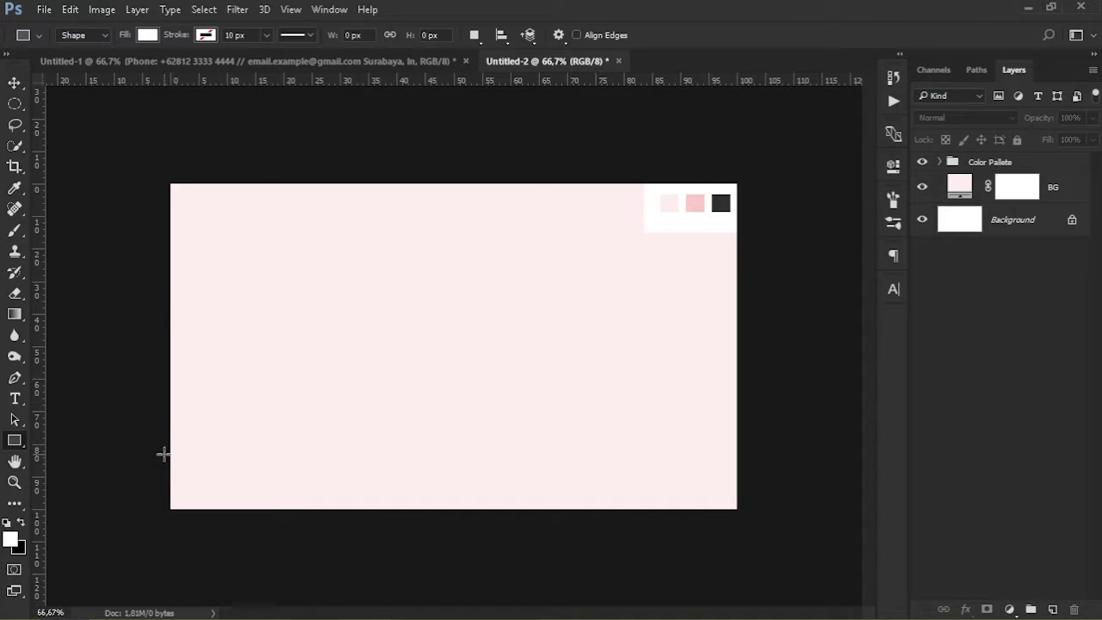
Draw a rectangle across the bottom of the card and fill it with the pink swatch (#ffcfc8)
left_click_drag(163, 447, 739, 516)
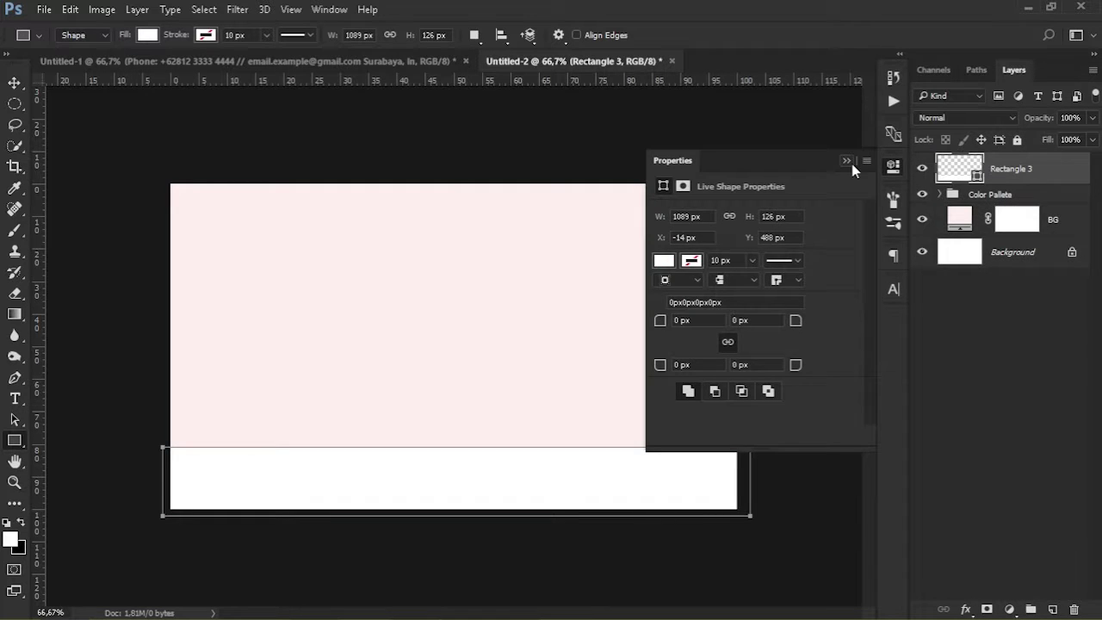
left_click(848, 162)
double_click(959, 169)
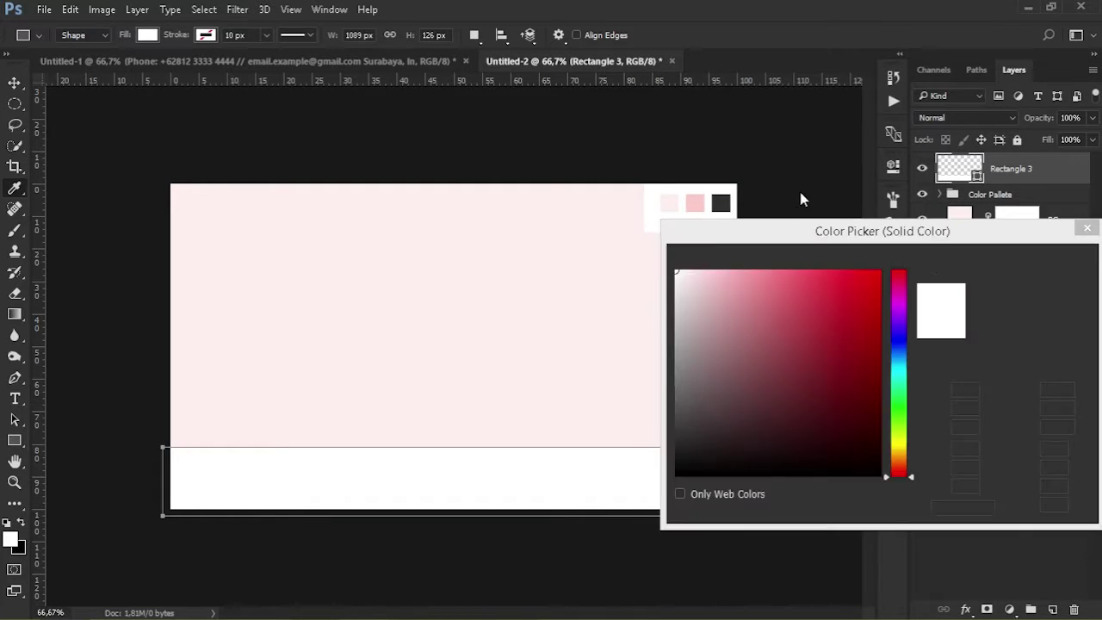
left_click(696, 202)
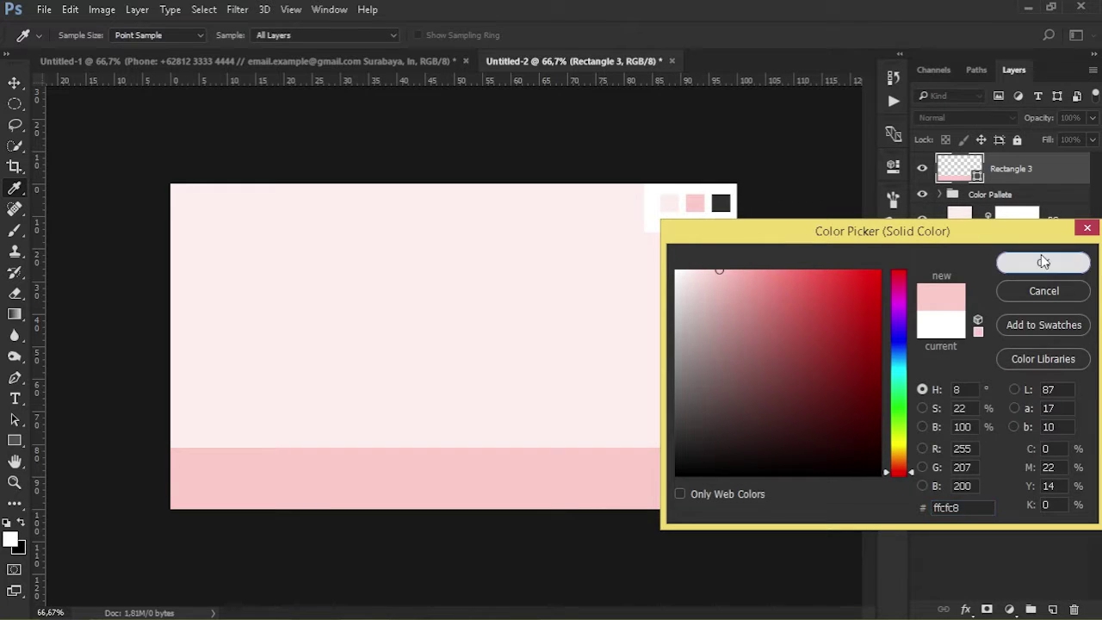
left_click(1041, 261)
Resize the pink band so its left and right sides meet the card edges
key("ctrl+t")
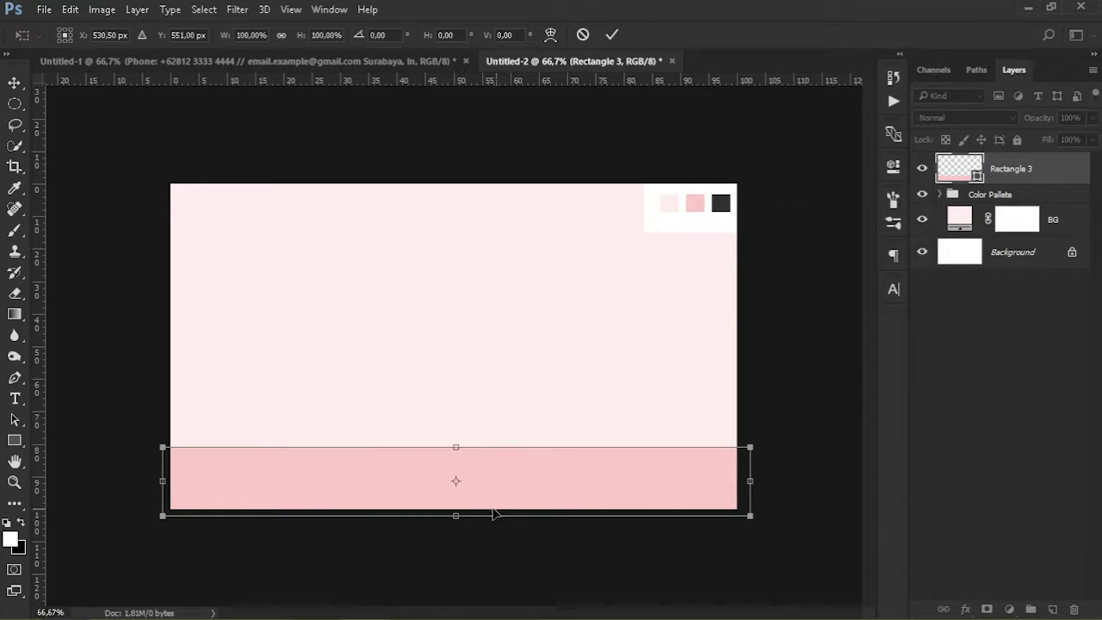
left_click_drag(456, 515, 456, 508)
left_click_drag(747, 484, 738, 478)
left_click_drag(162, 477, 172, 477)
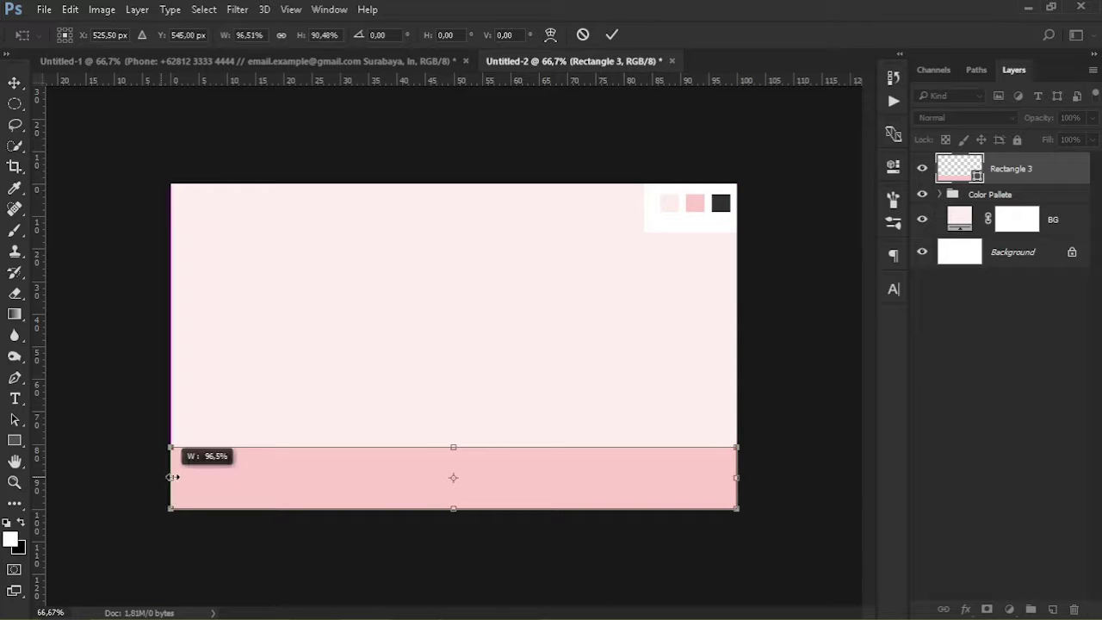
key("Return")
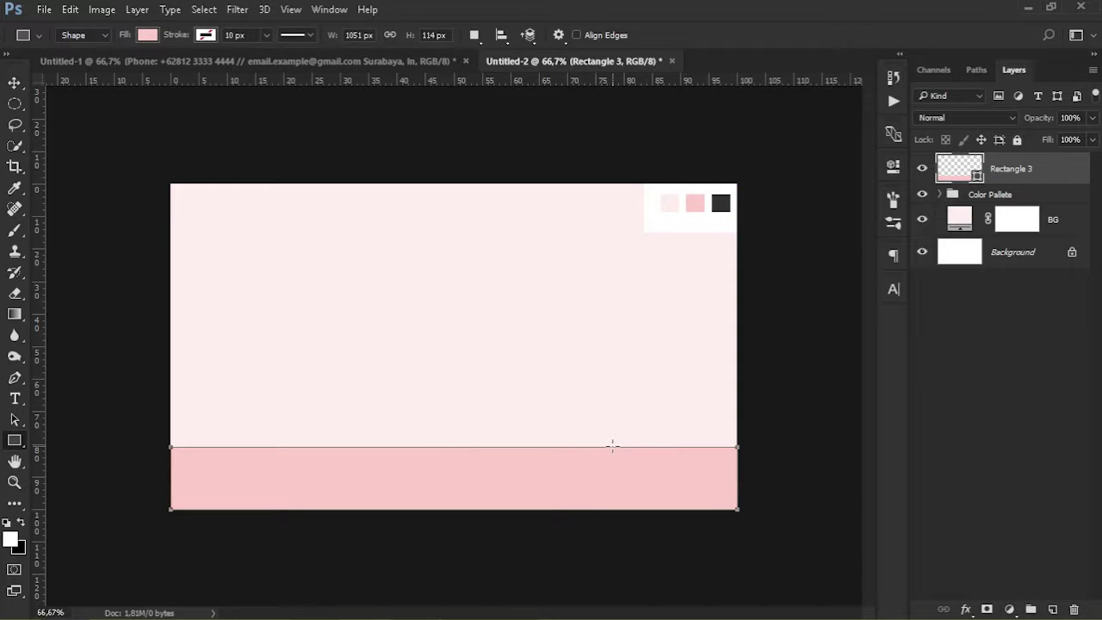
key("v")
left_click(1067, 411)
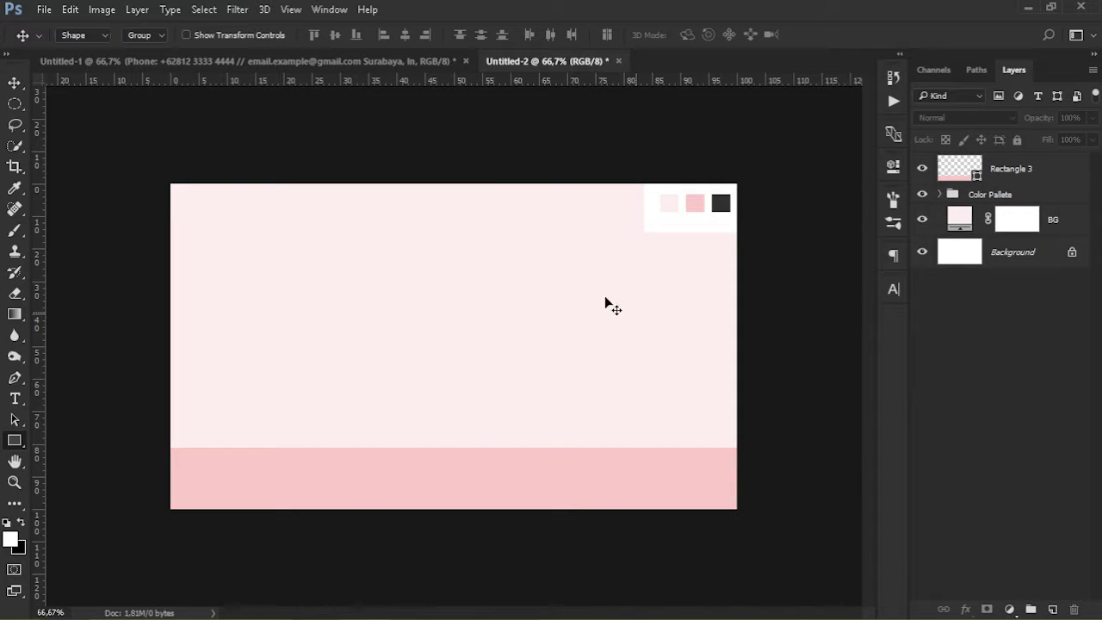
key("u")
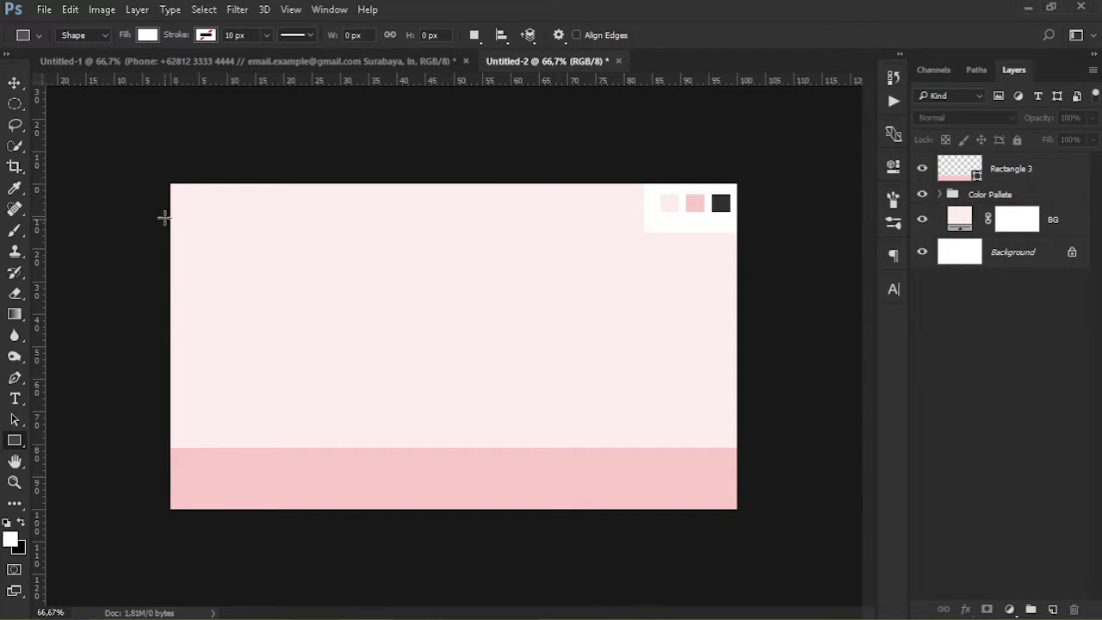
Draw a thin white bar from the card's left edge near the top, removing an extra bar
left_click(181, 216)
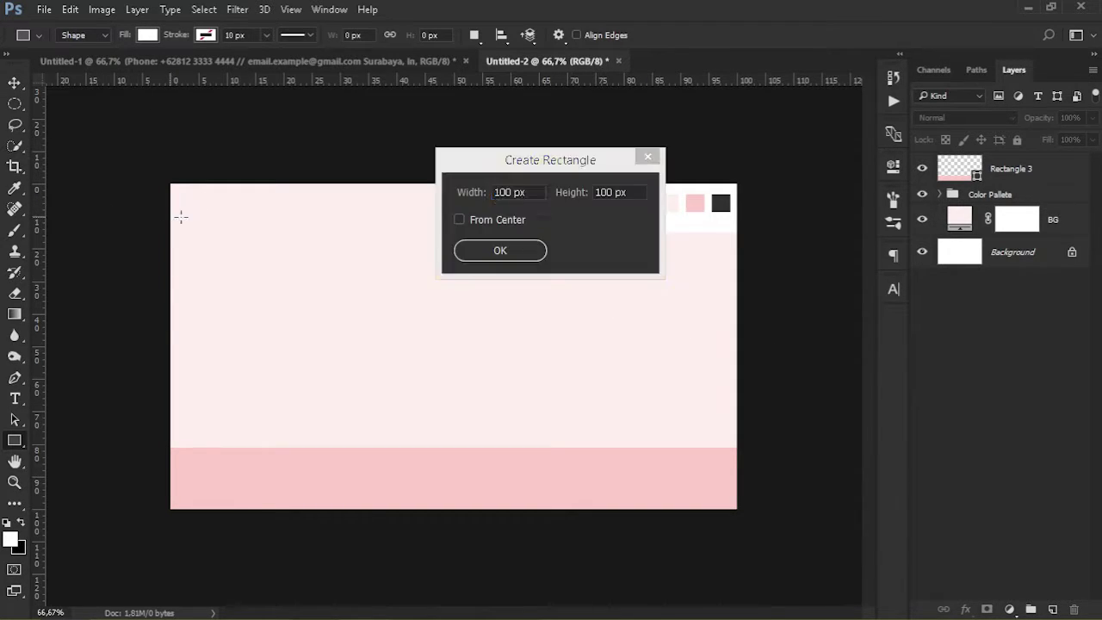
left_click(611, 255)
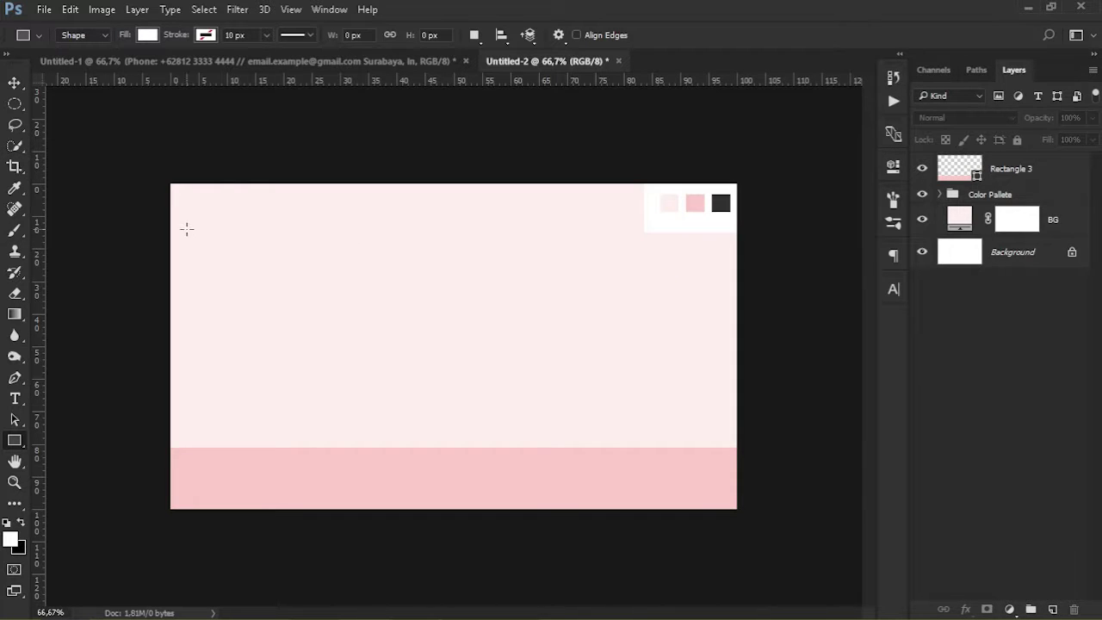
left_click_drag(170, 224, 338, 227)
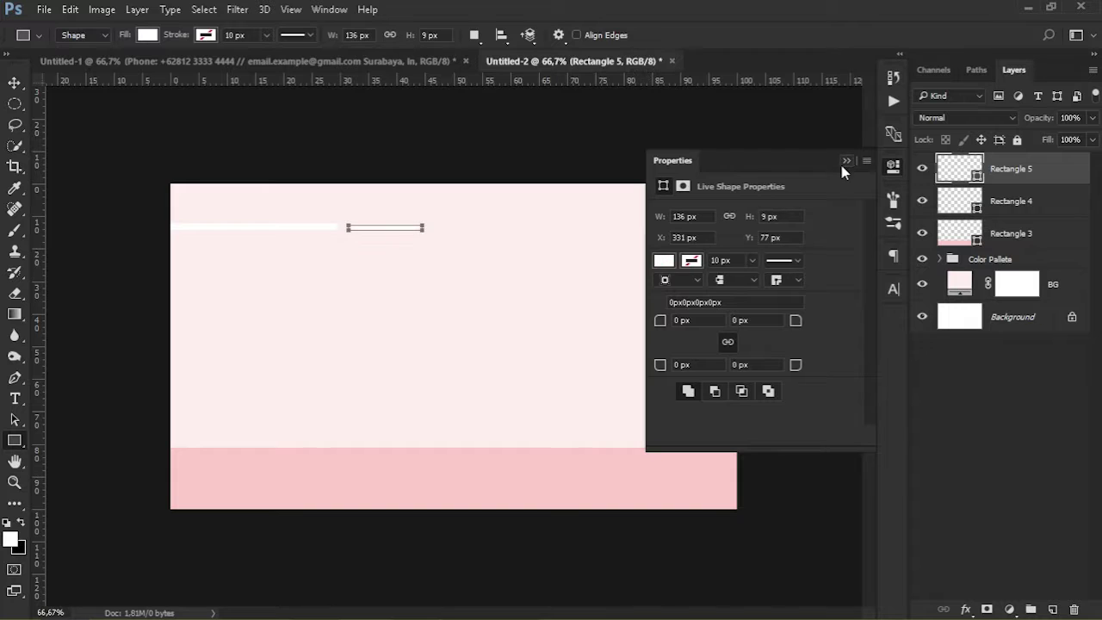
left_click(846, 161)
key("Delete")
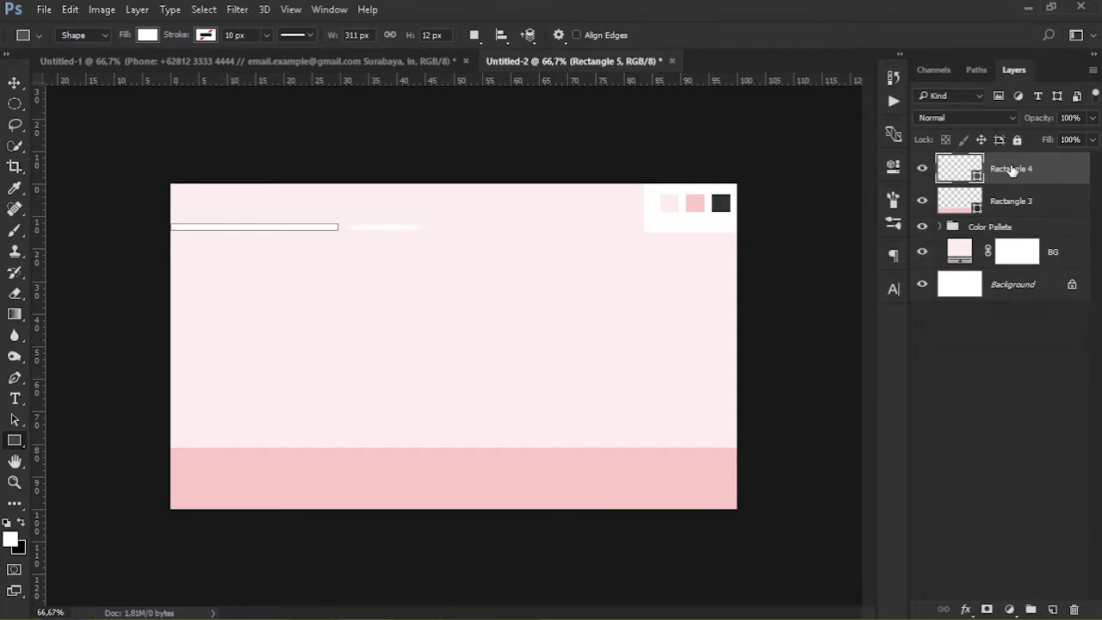
Resize the bar to a 419 × 4 px line and nudge it up toward the card's top edge
key("ctrl+t")
left_click_drag(338, 227, 396, 224)
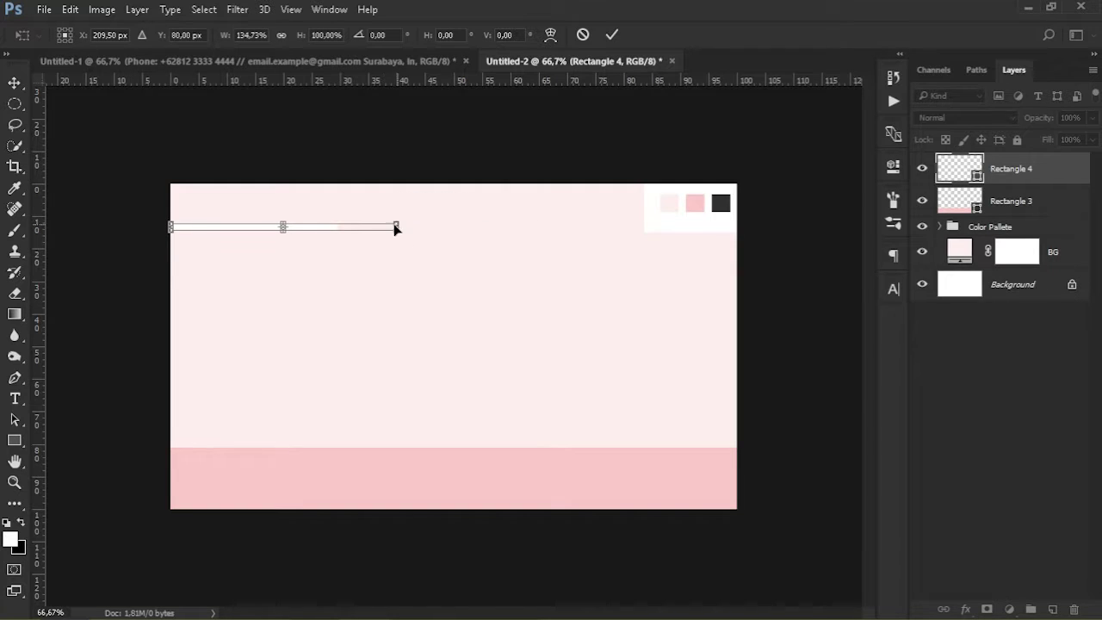
left_click_drag(285, 229, 615, 480)
key("ctrl+plus")
key("ctrl+plus")
left_click_drag(294, 267, 294, 256)
key("Return")
key("ctrl+minus")
key("ctrl+minus")
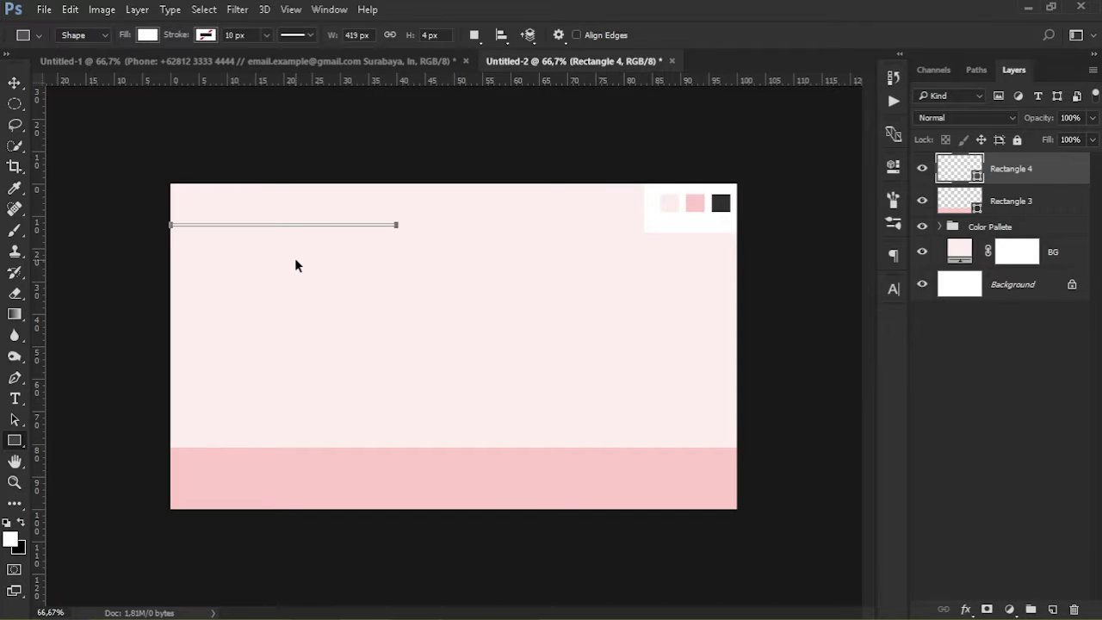
key("ctrl+plus")
key("ctrl+minus")
key("v")
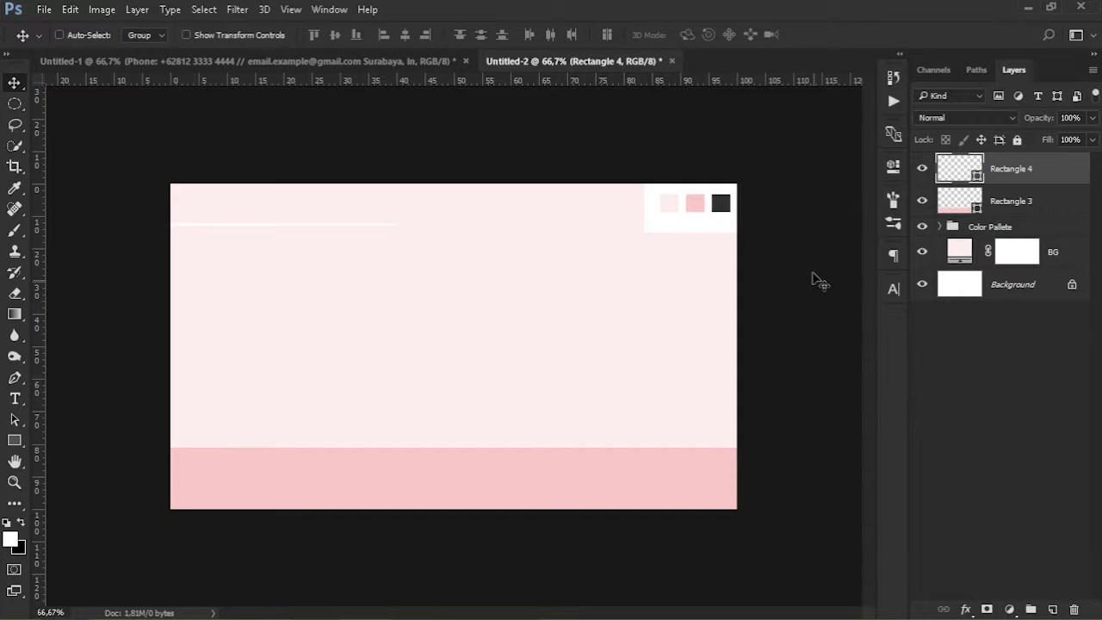
mouse_move(327, 224)
left_mouse_down()
mouse_move(328, 214)
mouse_move(337, 221)
left_mouse_up()
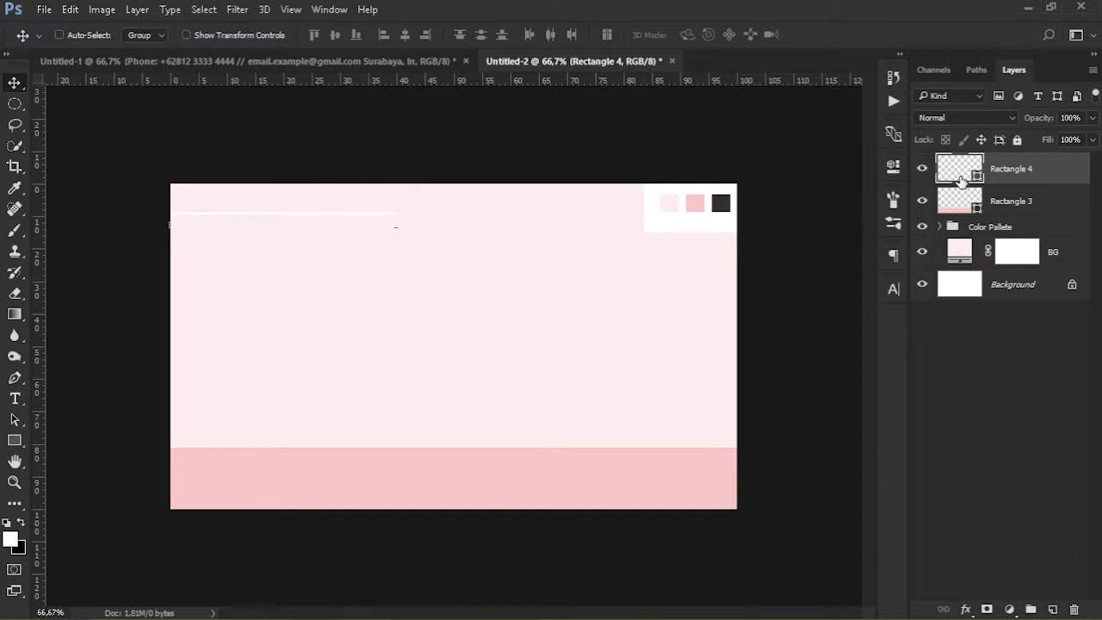
Colour the Rectangle 4 line with the palette's pink (#ffcfc8)
double_click(961, 177)
left_click(699, 201)
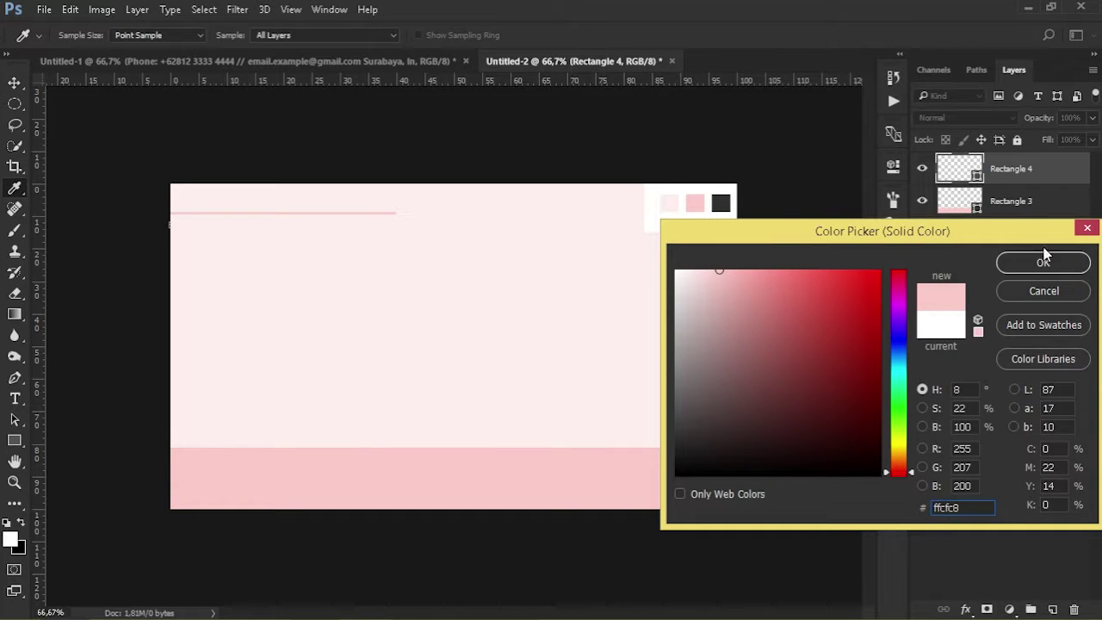
left_click(1043, 260)
left_click(1036, 356)
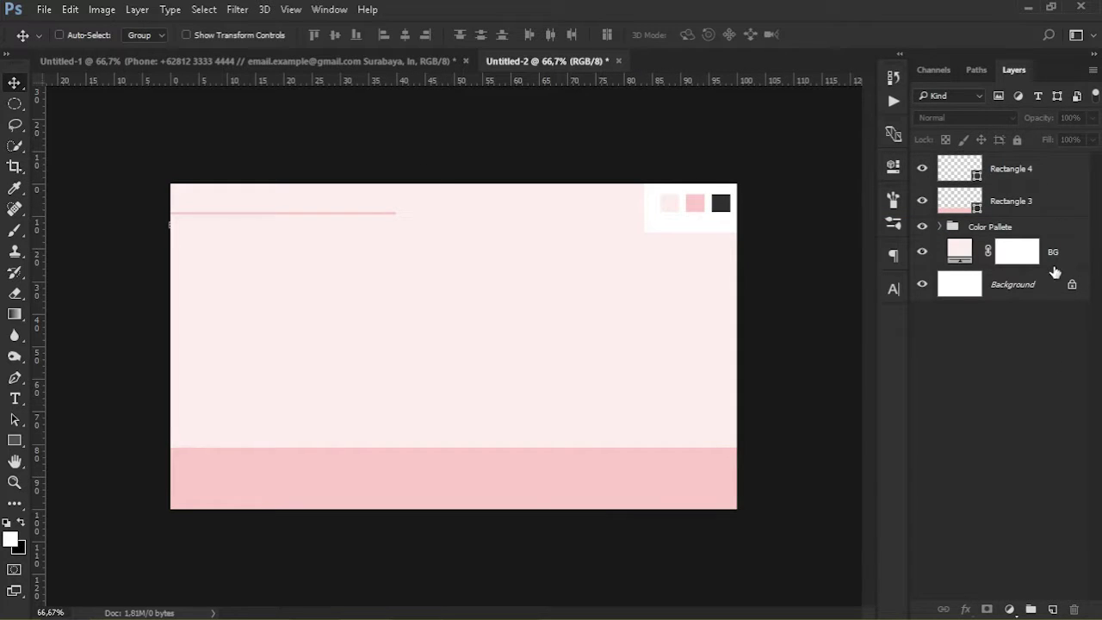
left_click(1046, 184)
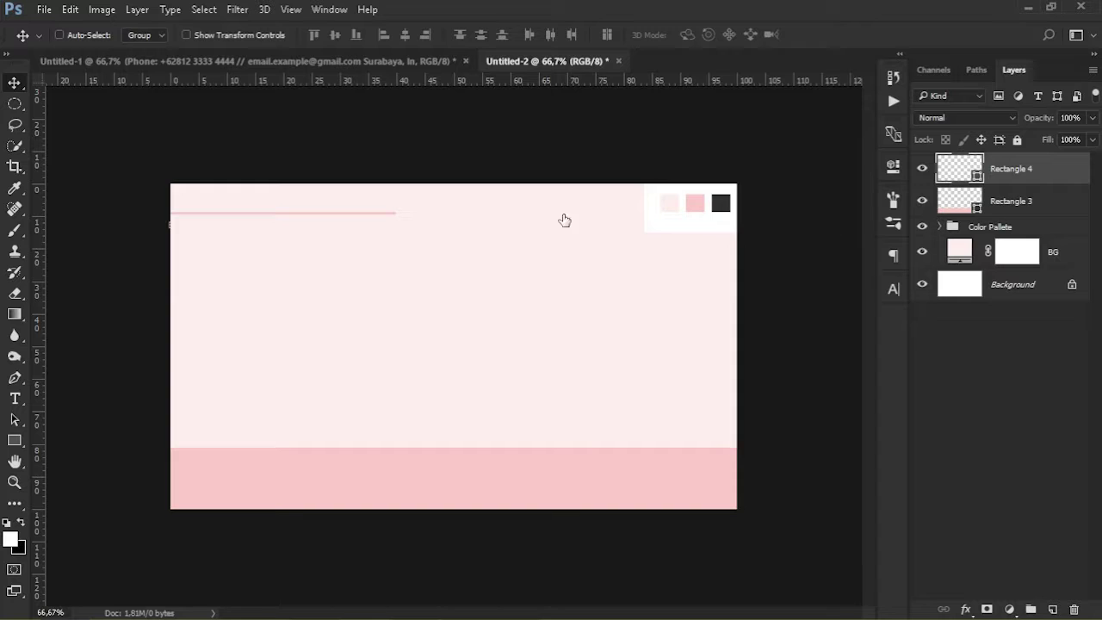
left_click(1037, 180)
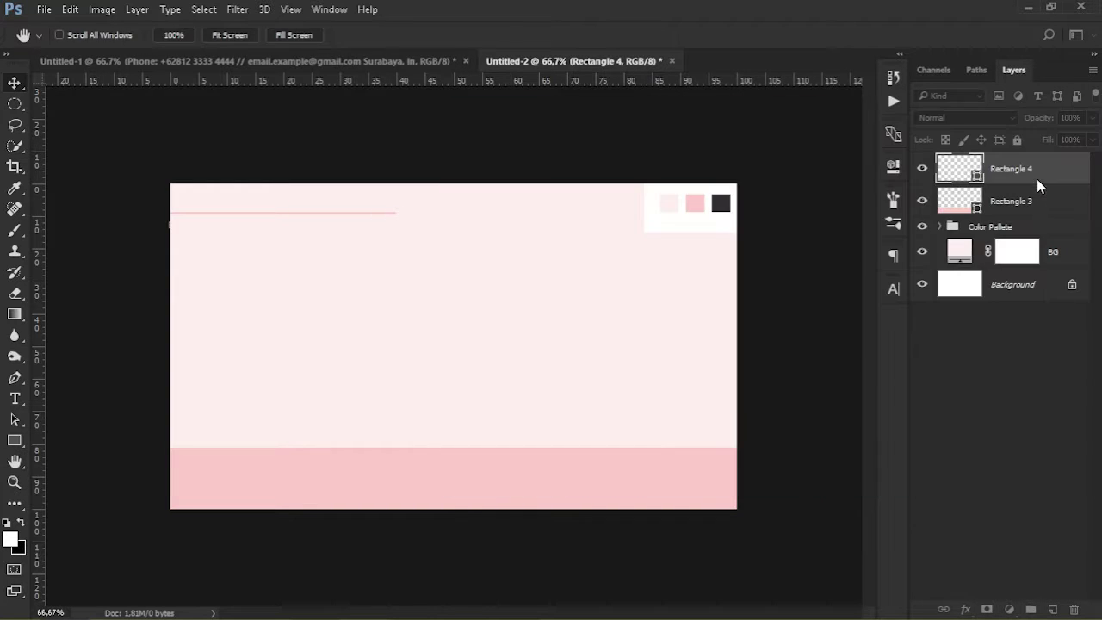
Duplicate the pink line, move the copy to the card's upper right, and select both lines
key("ctrl+j")
left_click_drag(373, 219, 728, 239)
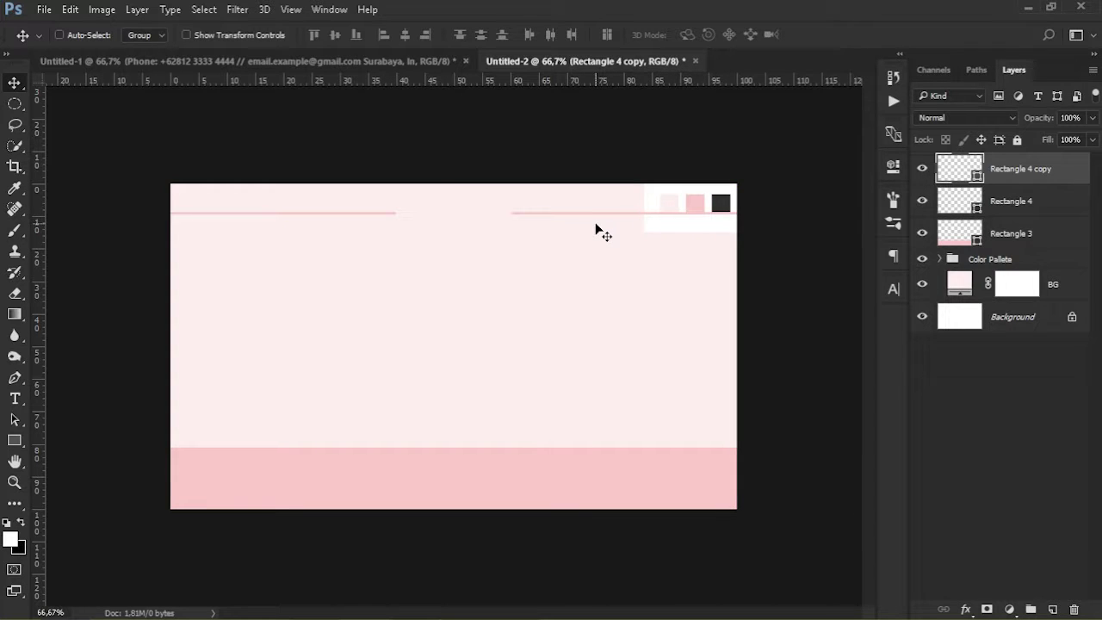
left_click(1042, 439)
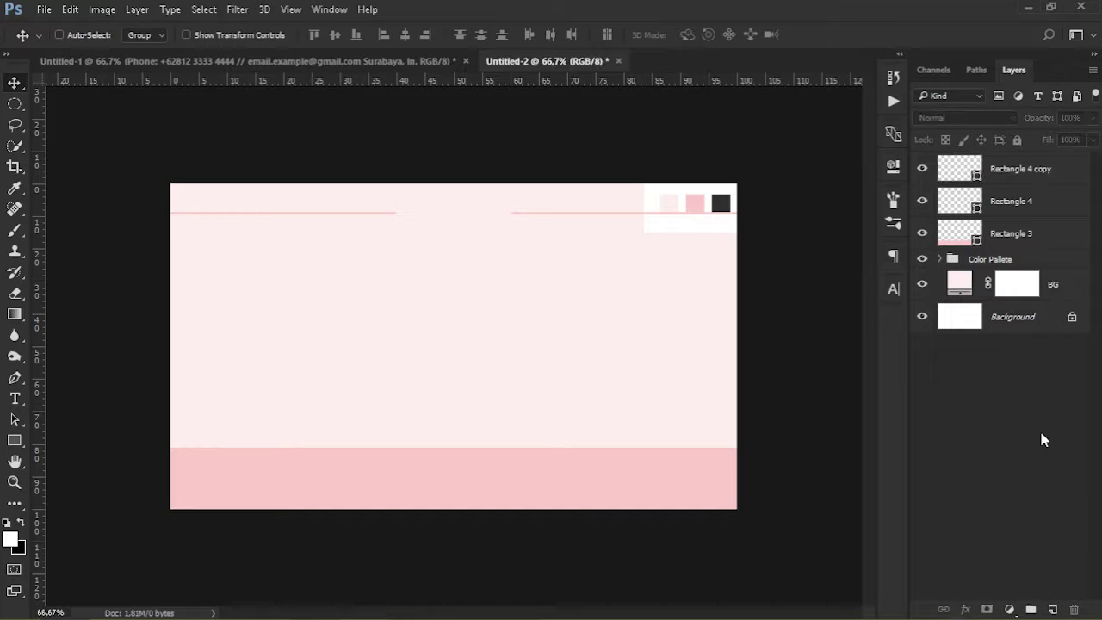
left_click(1030, 171)
left_click(1030, 203, "shift")
Group the two pink line layers and name the group Line Top
key("ctrl+g")
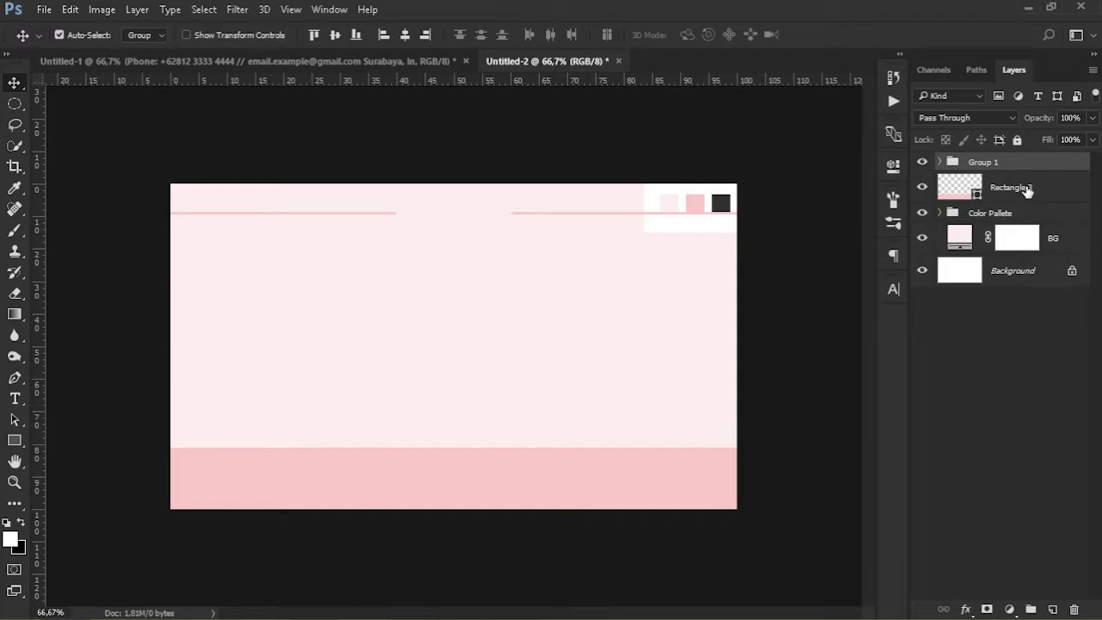
double_click(984, 162)
type("F")
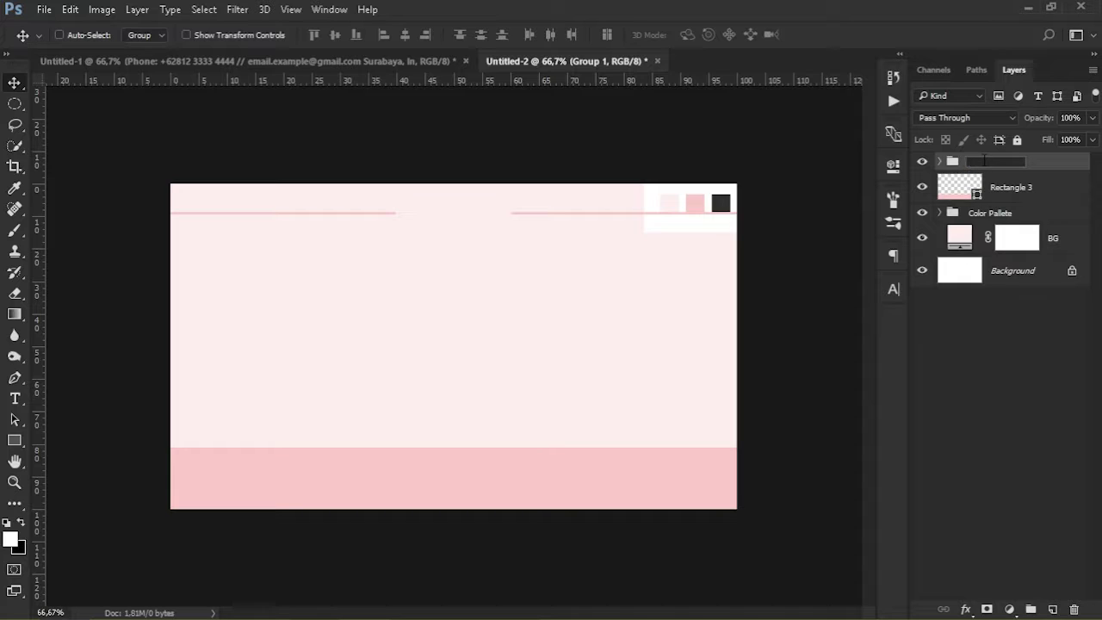
type("ine")
key("Return")
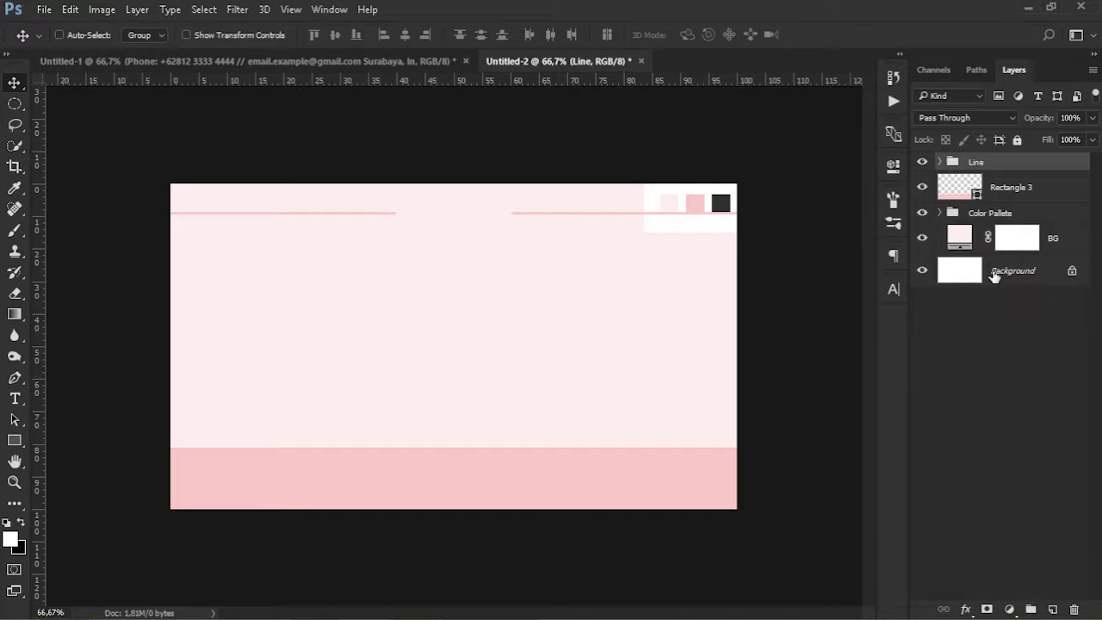
left_click(996, 340)
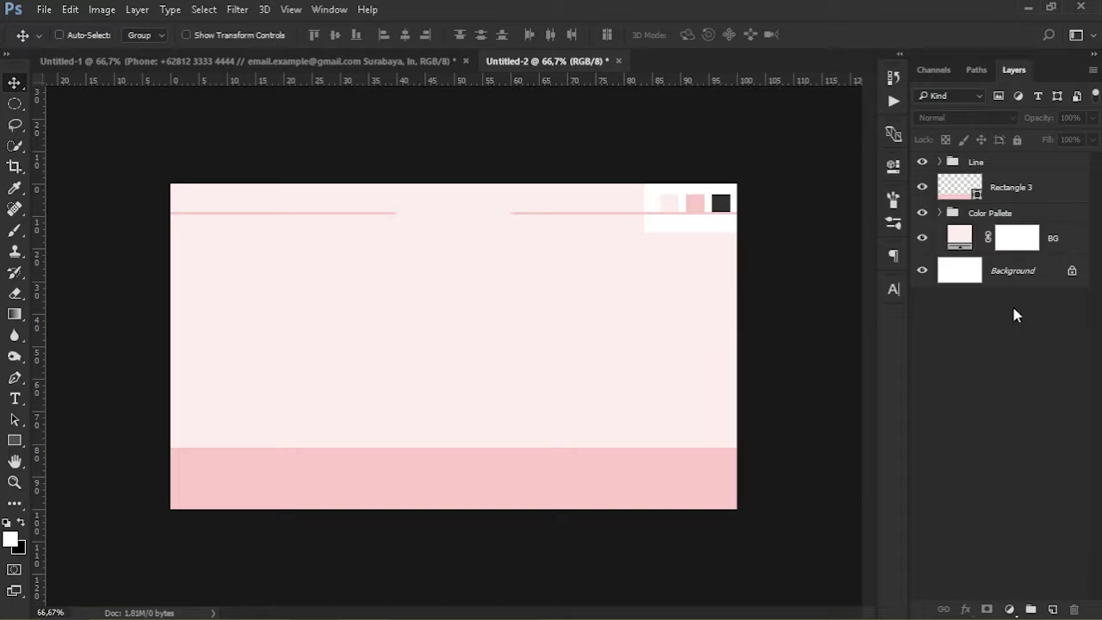
double_click(975, 163)
type("Top")
key("Return")
left_click(946, 353)
key("t")
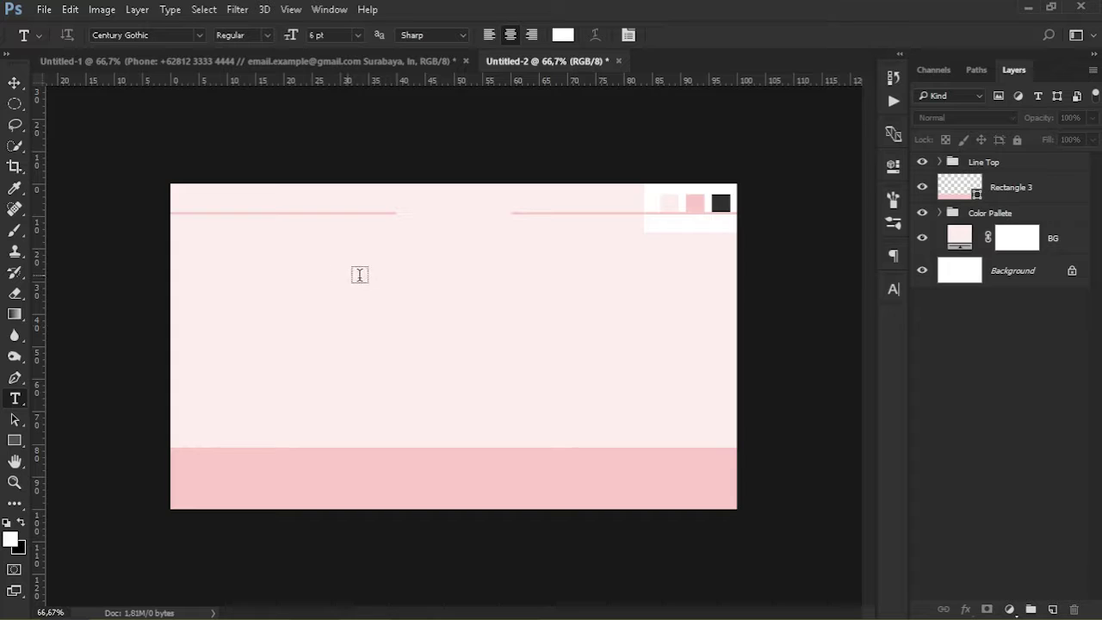
Type YOUR NAME HERE on the card and set it to 9 pt Century Gothic Bold
left_click(371, 311)
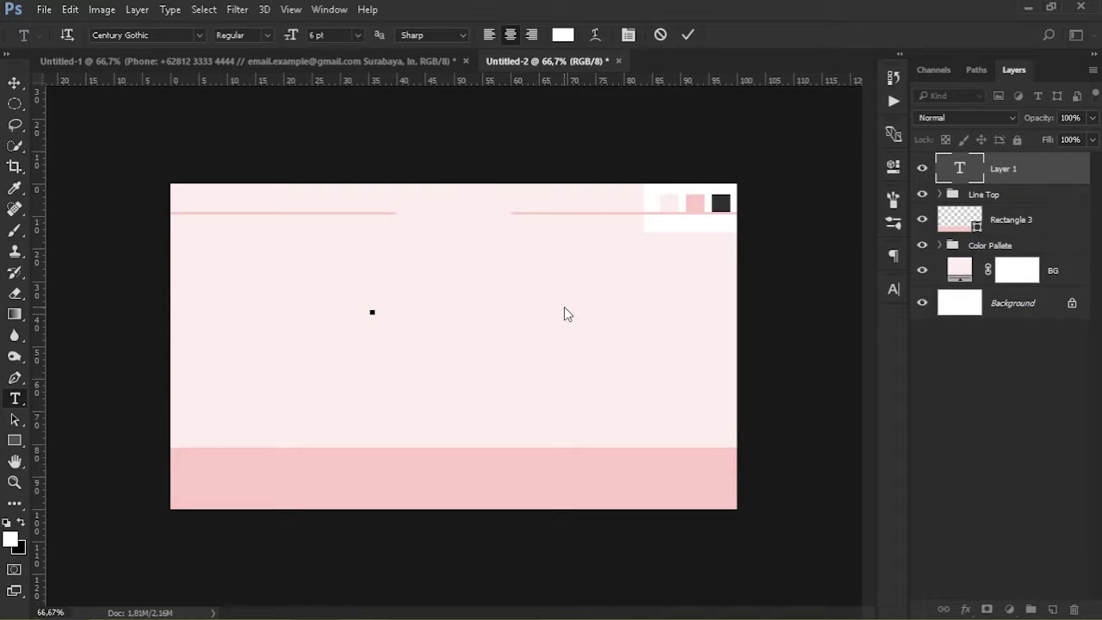
type("Phone: +ME HERE")
key("ctrl+a")
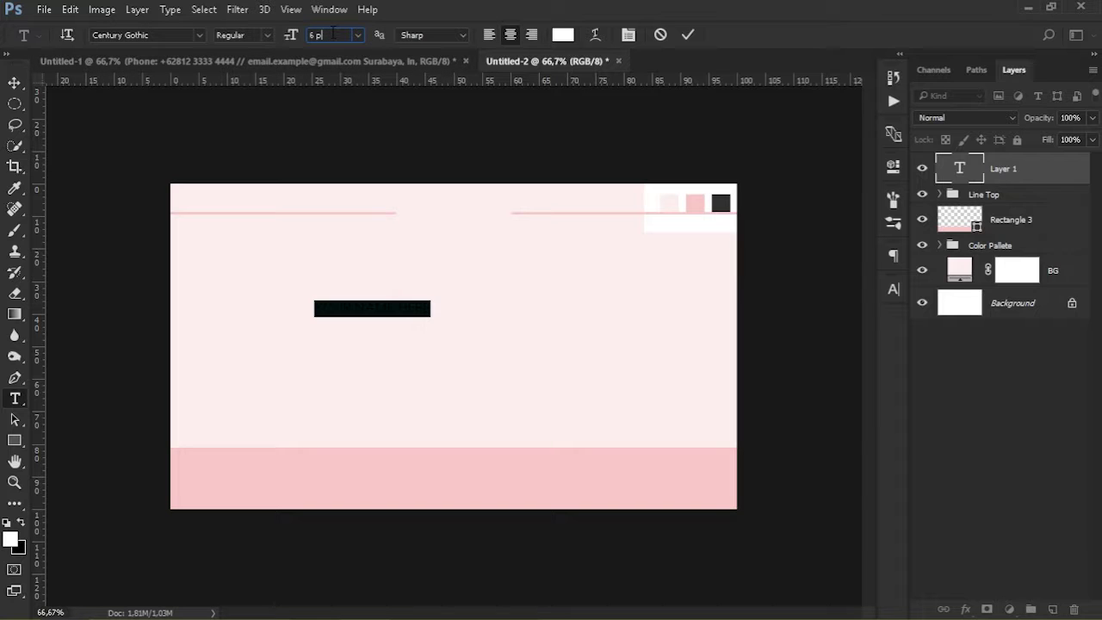
type("9")
key("Return")
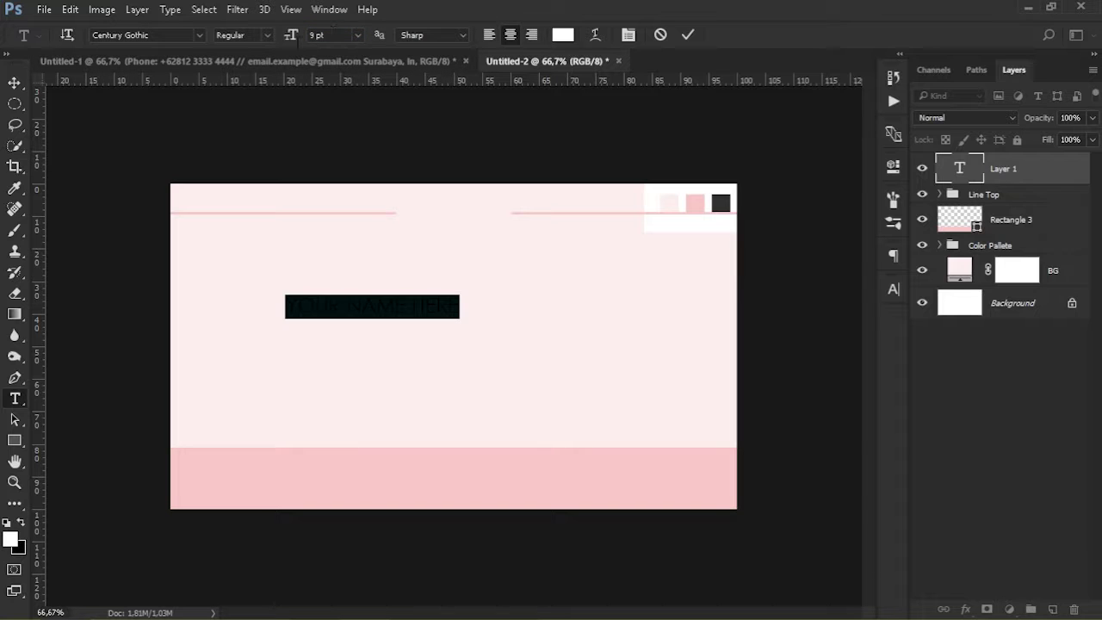
left_click(269, 35)
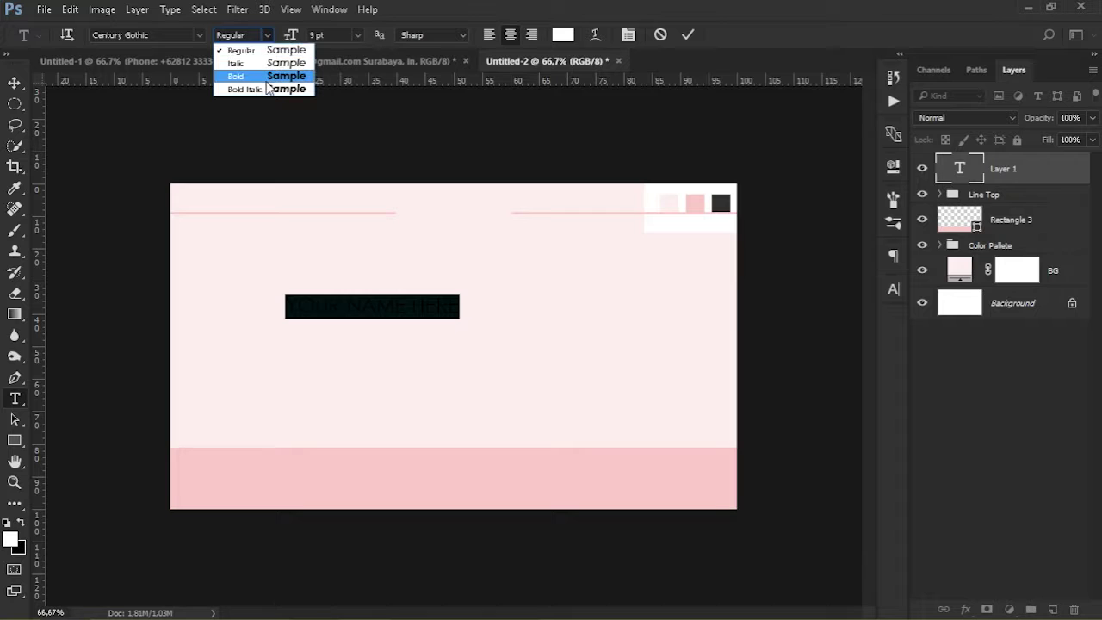
left_click(269, 76)
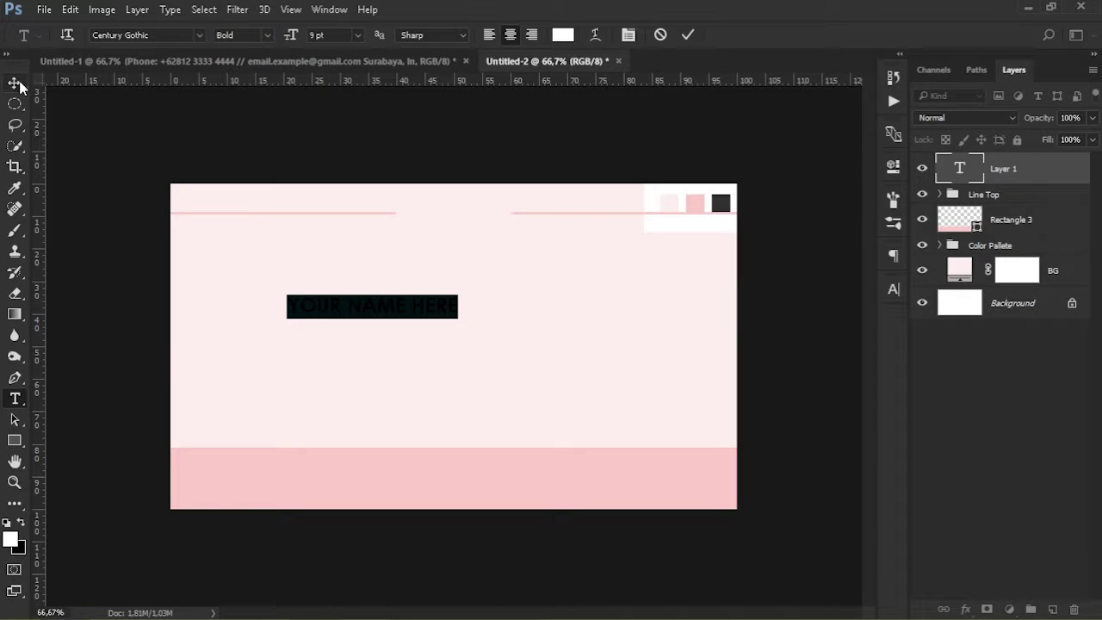
left_click(15, 82)
Centre the name horizontally and vertically on the canvas, then move it just above the middle
key("ctrl+a")
left_click(404, 34)
left_click(336, 41)
key("ctrl+d")
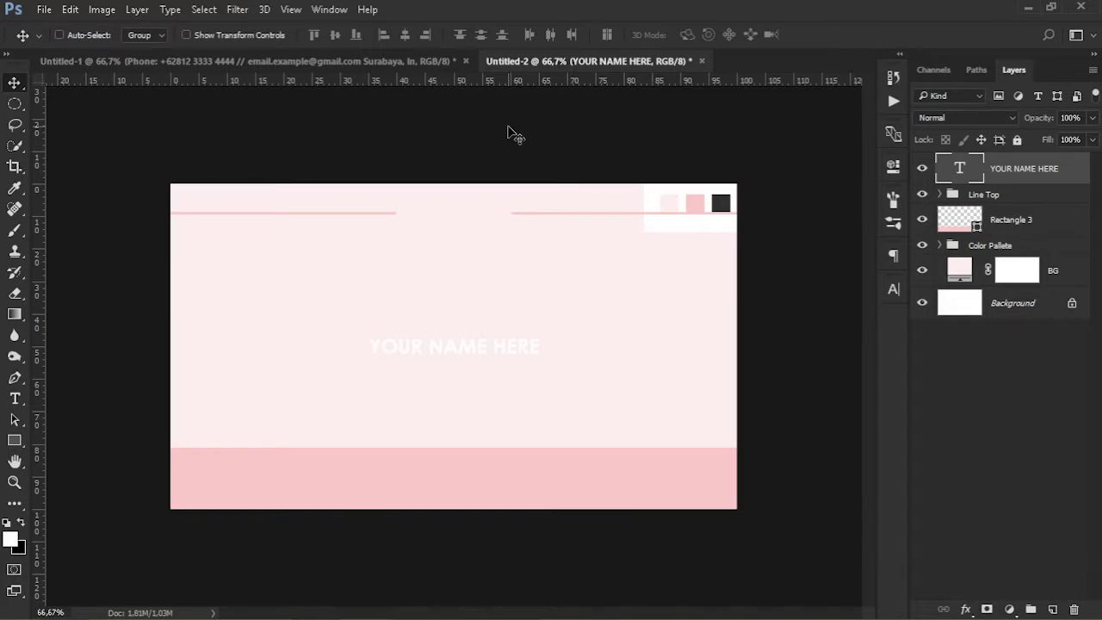
left_click_drag(492, 345, 496, 315)
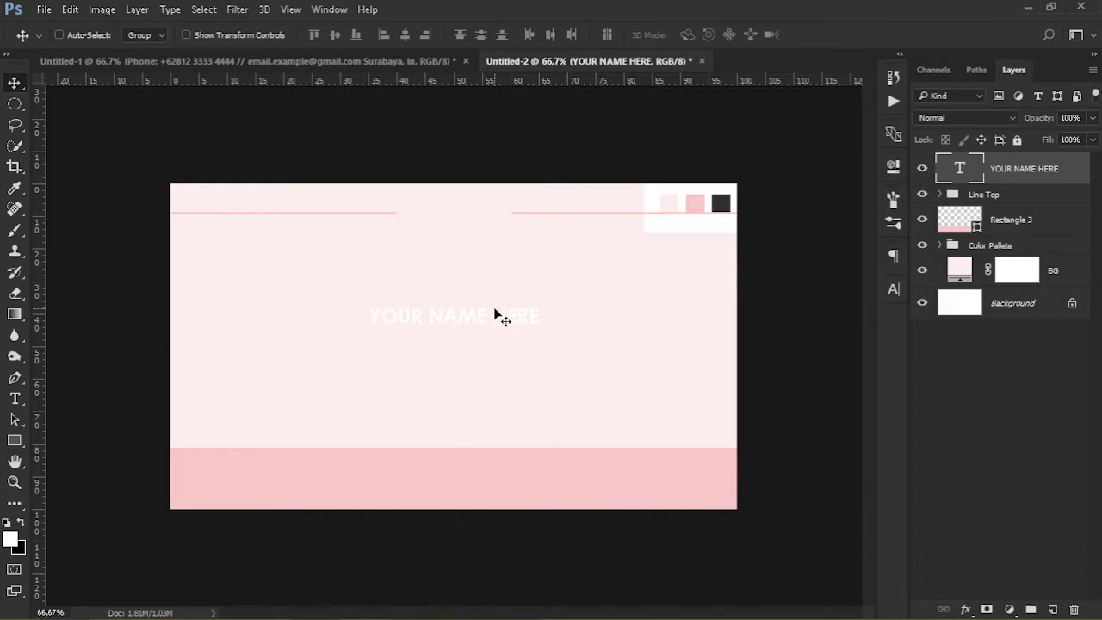
Sample the dark charcoal swatch (#313030) as the colour for the YOUR NAME HERE text
double_click(962, 169)
left_click(563, 34)
left_click(722, 198)
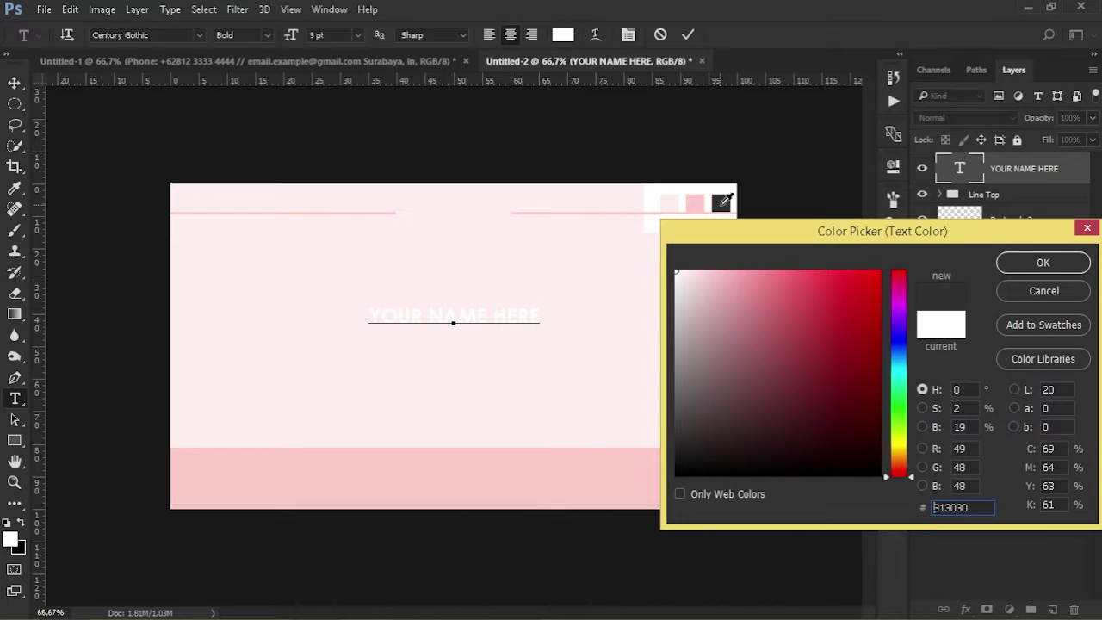
left_click(1043, 263)
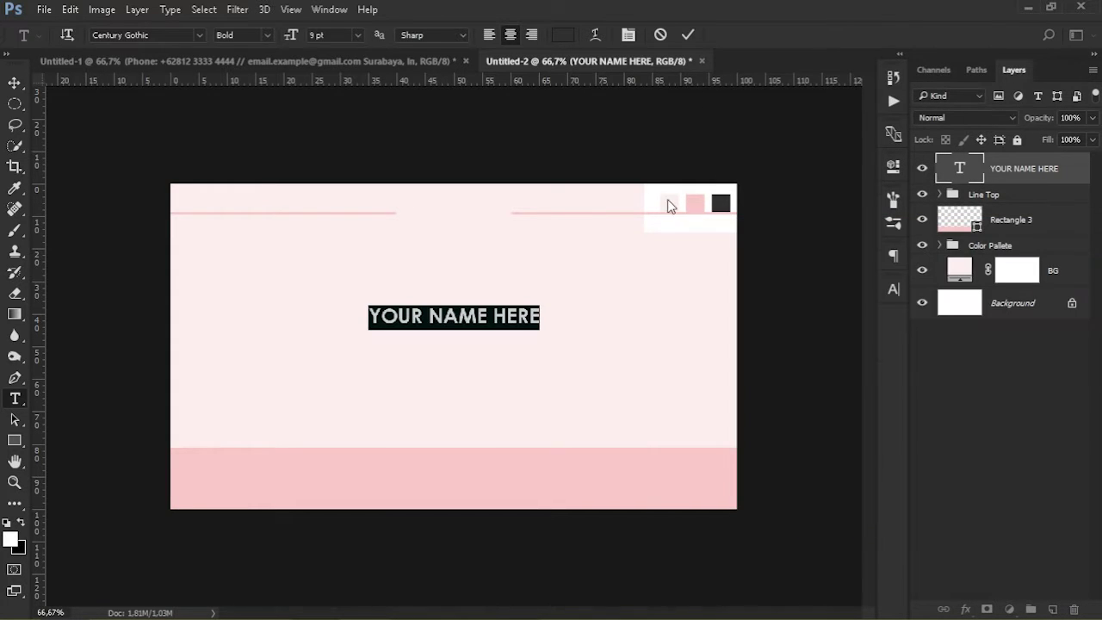
left_click(20, 82)
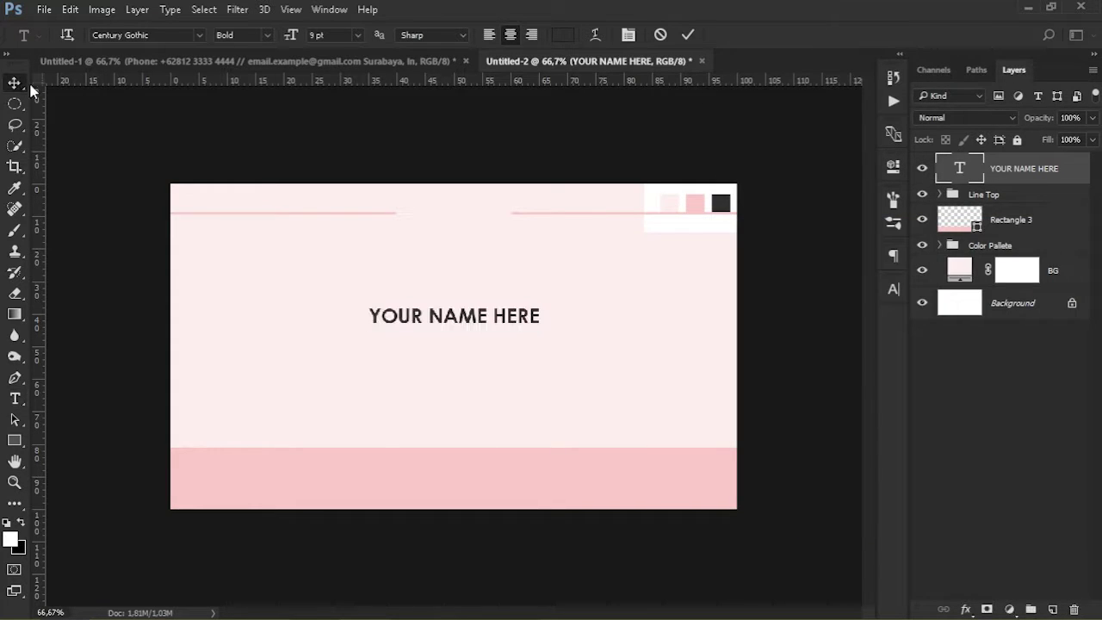
double_click(960, 170)
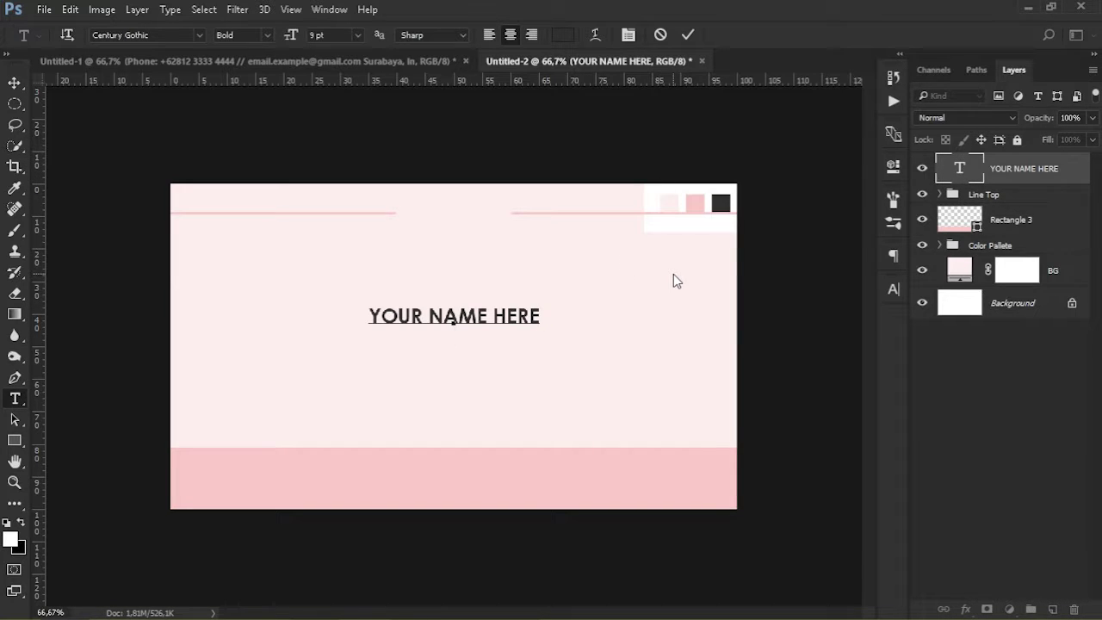
Add a second line GRAPHIC DESIGNER under the name, set to 6 pt Regular
type("GRAPHIC DE")
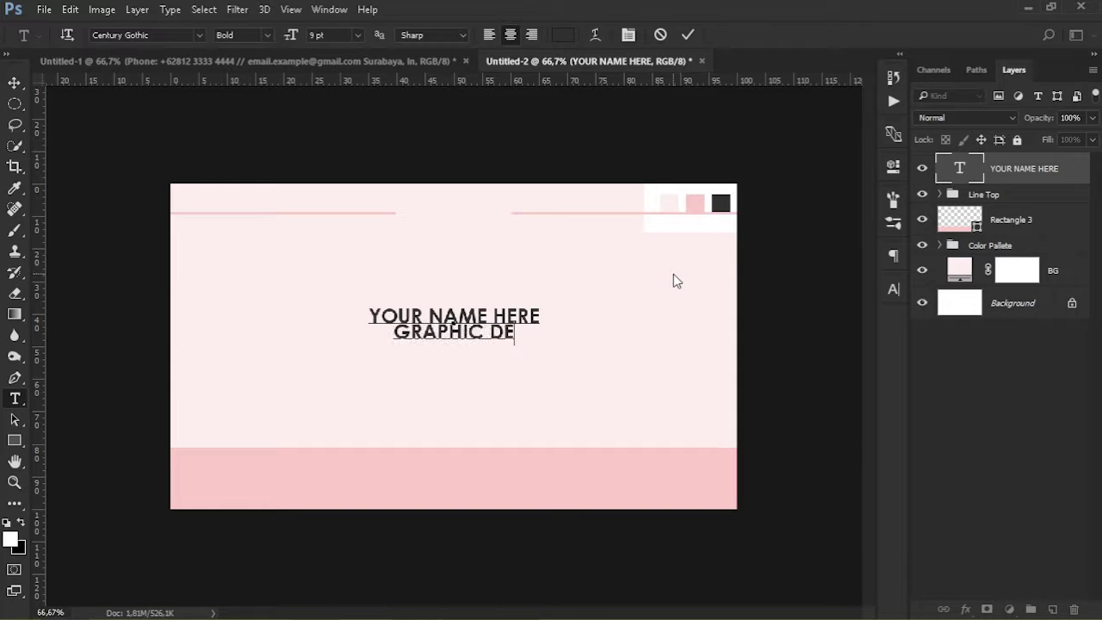
type("SIGNER")
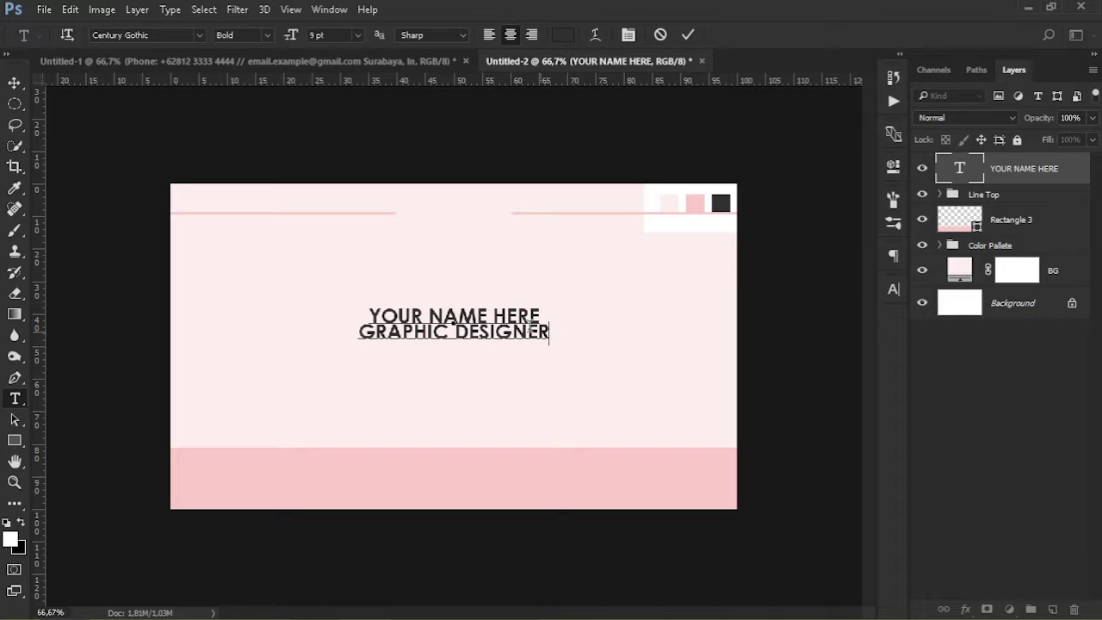
triple_click(531, 330)
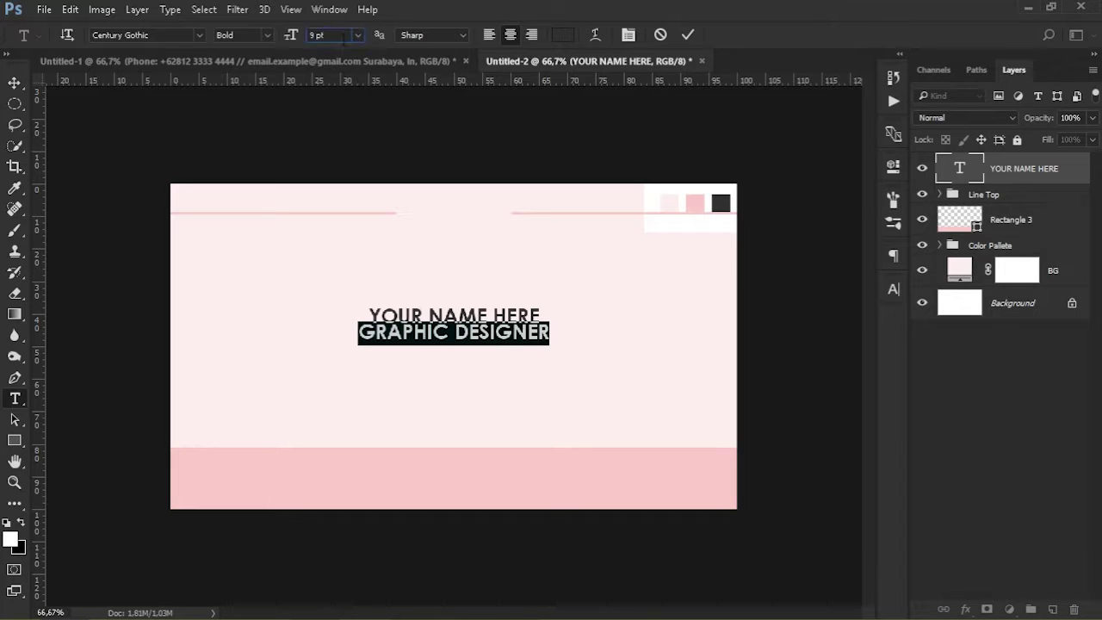
type("6")
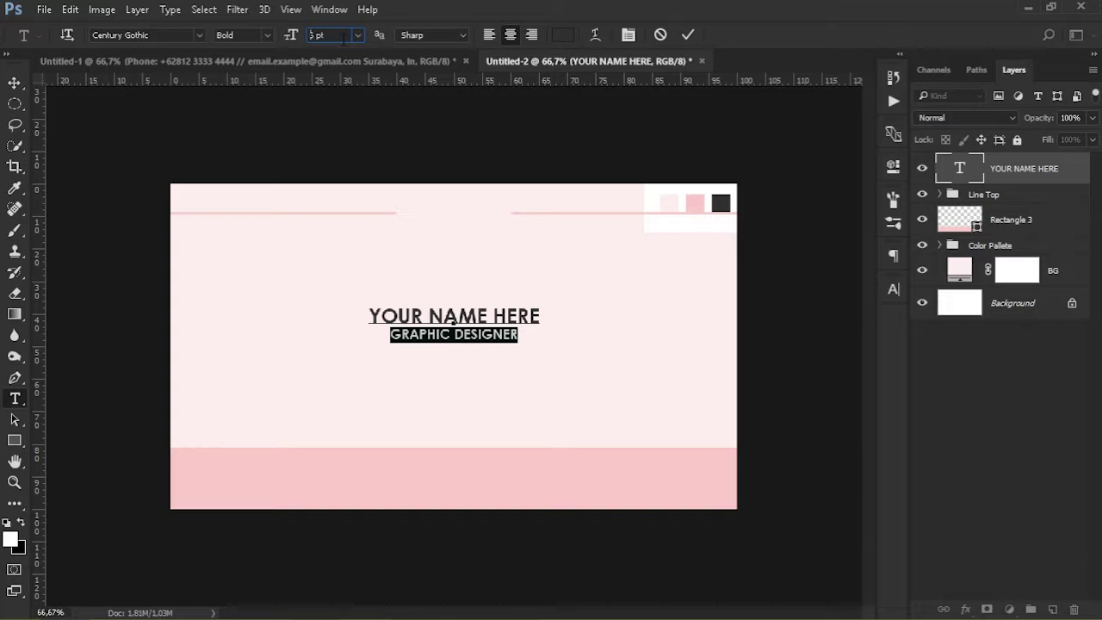
key("shift+Tab")
left_click(268, 35)
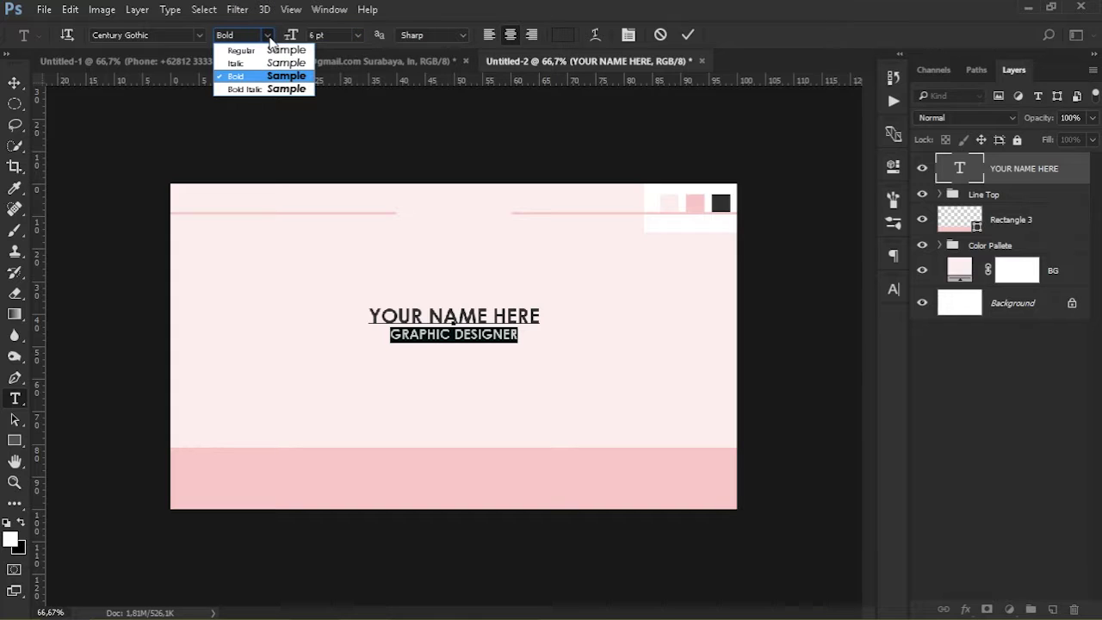
left_click(272, 48)
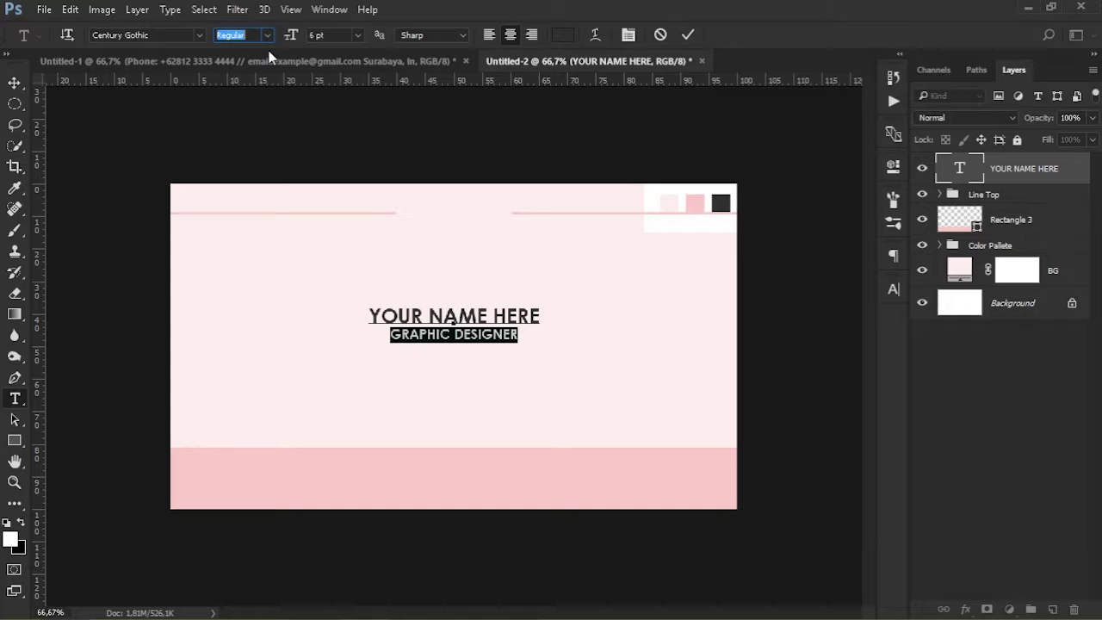
left_click(14, 84)
Centre the name and title block horizontally on the canvas and nudge it slightly above centre
left_click(1059, 431)
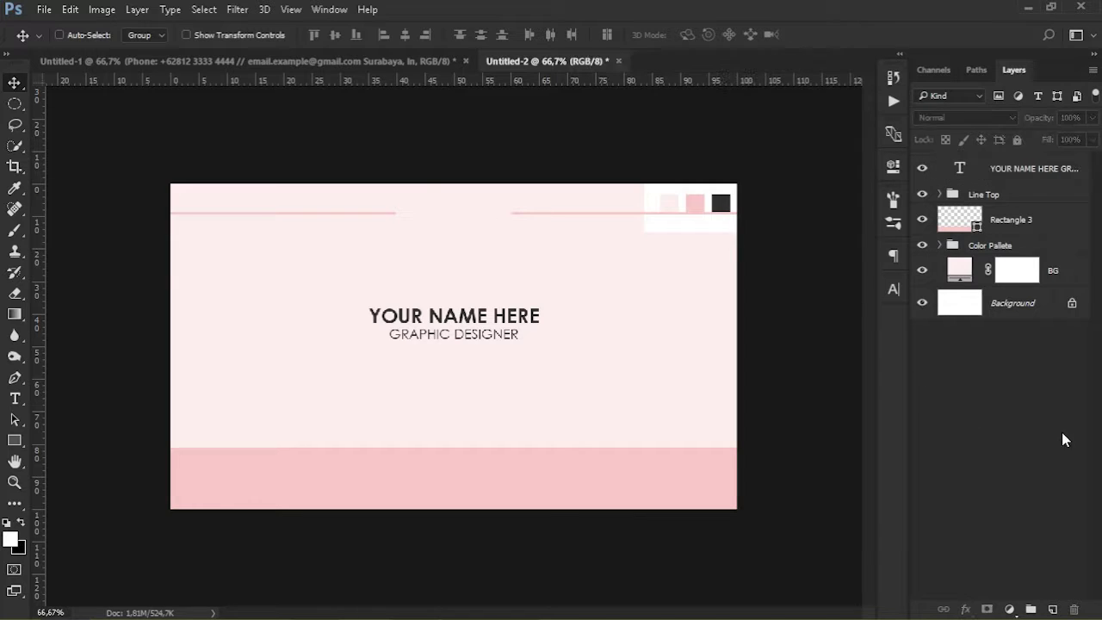
left_click(1032, 177)
key("ctrl+a")
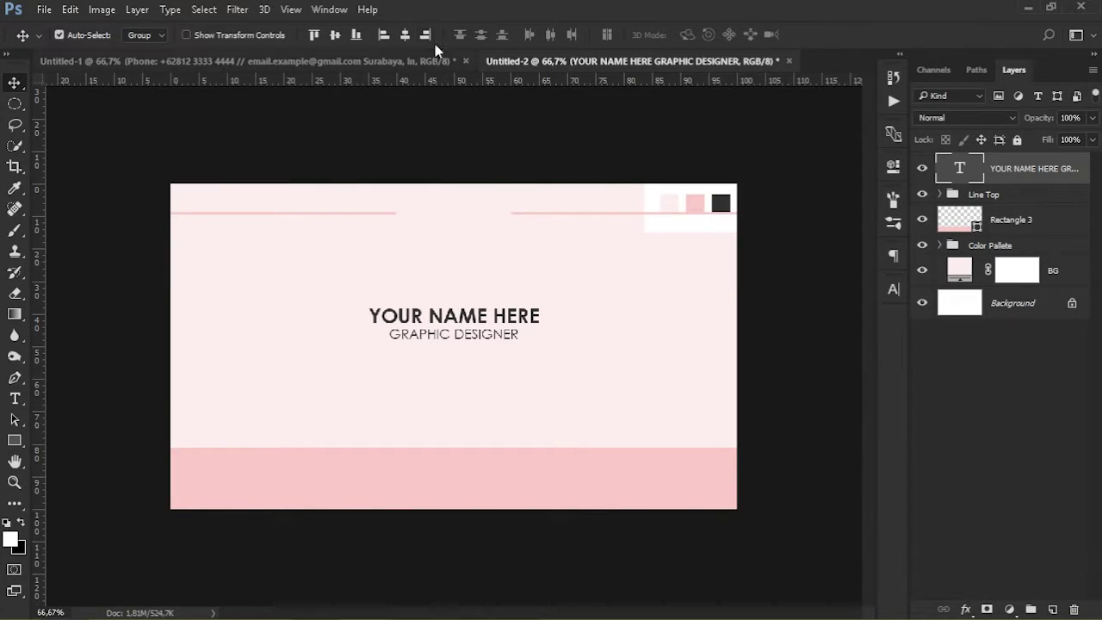
left_click(336, 35)
key("ctrl+d")
left_click_drag(475, 351, 474, 336)
left_click(1008, 366)
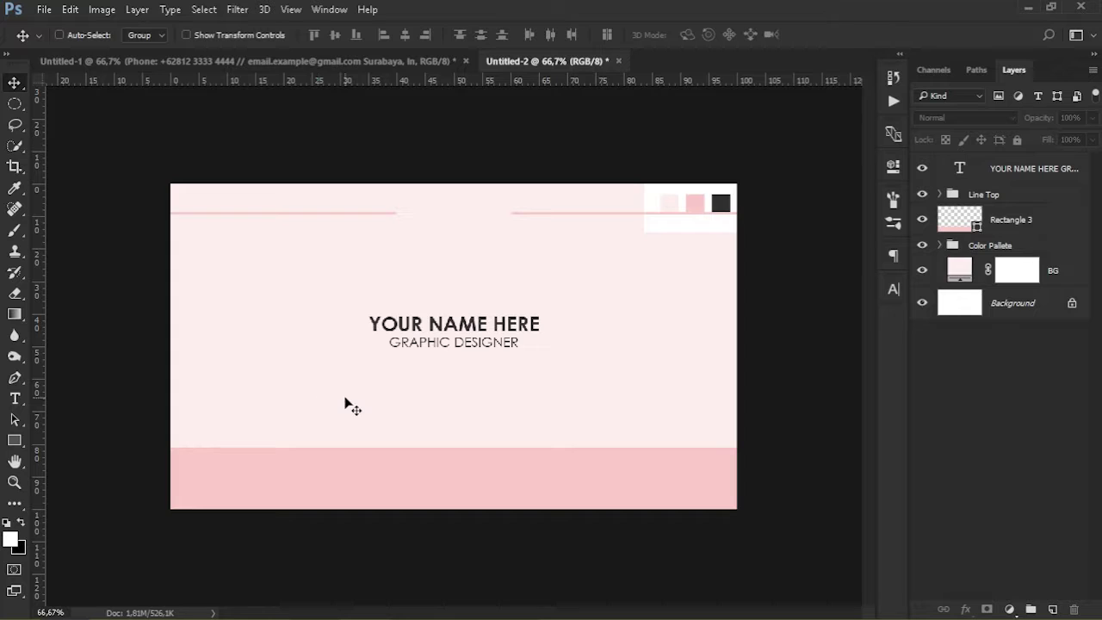
Type a contact line with the phone number and e-mail address below GRAPHIC DESIGNER
key("t")
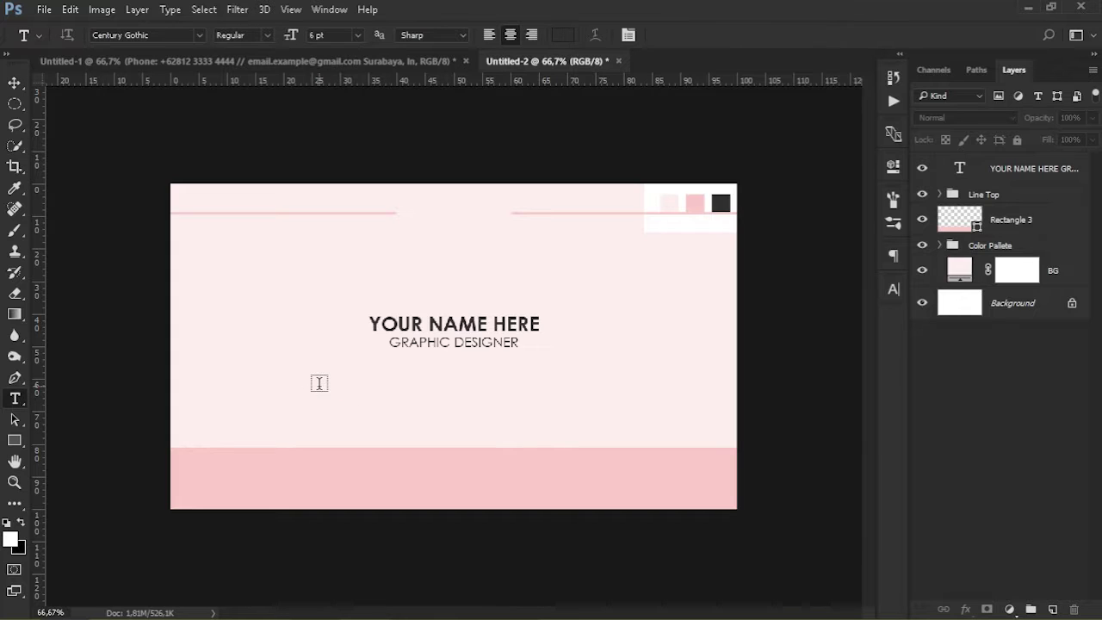
left_click(280, 404)
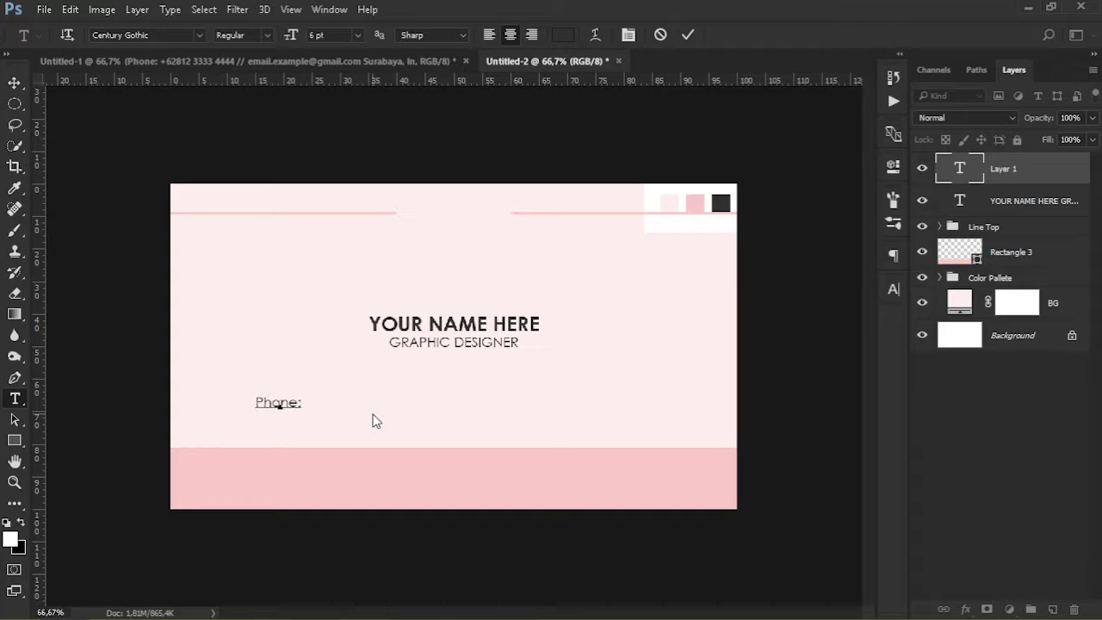
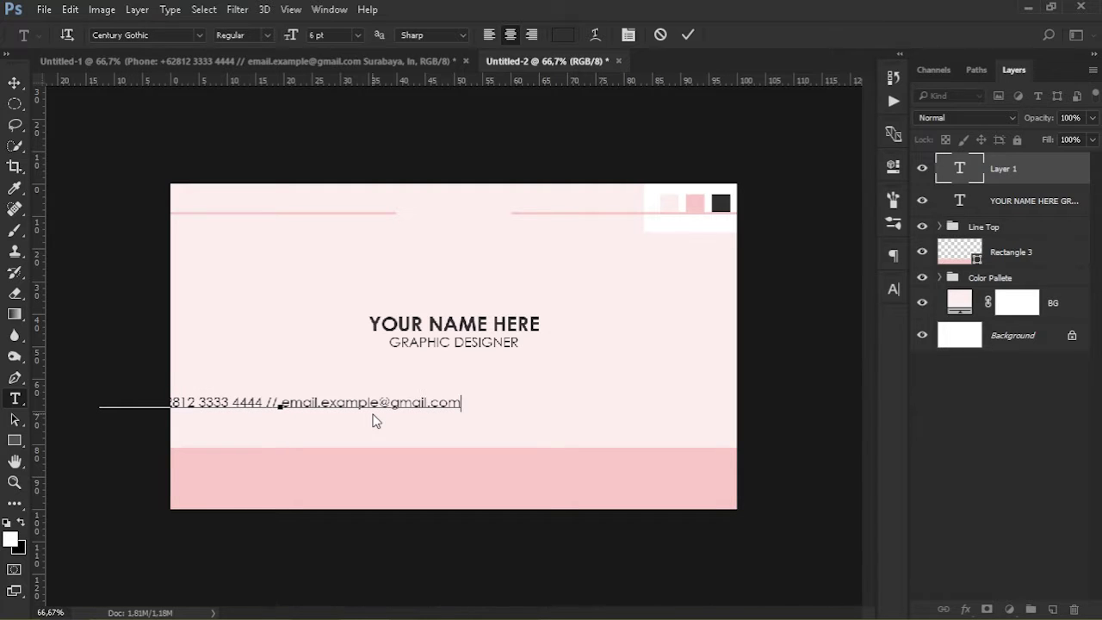
left_click(15, 83)
key("ctrl+a")
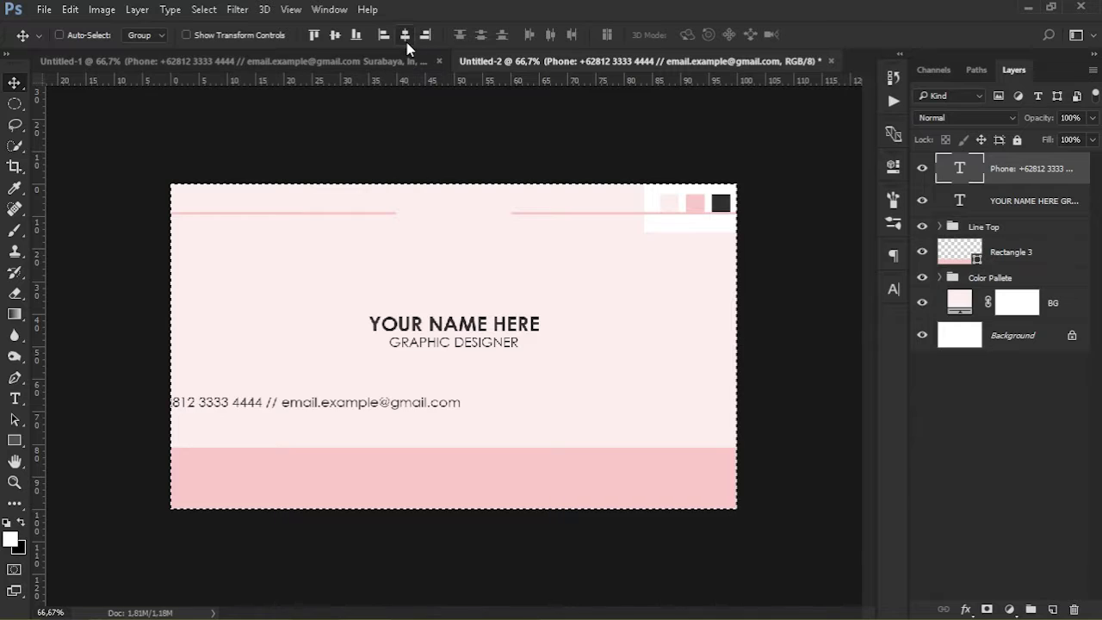
key("ctrl+d")
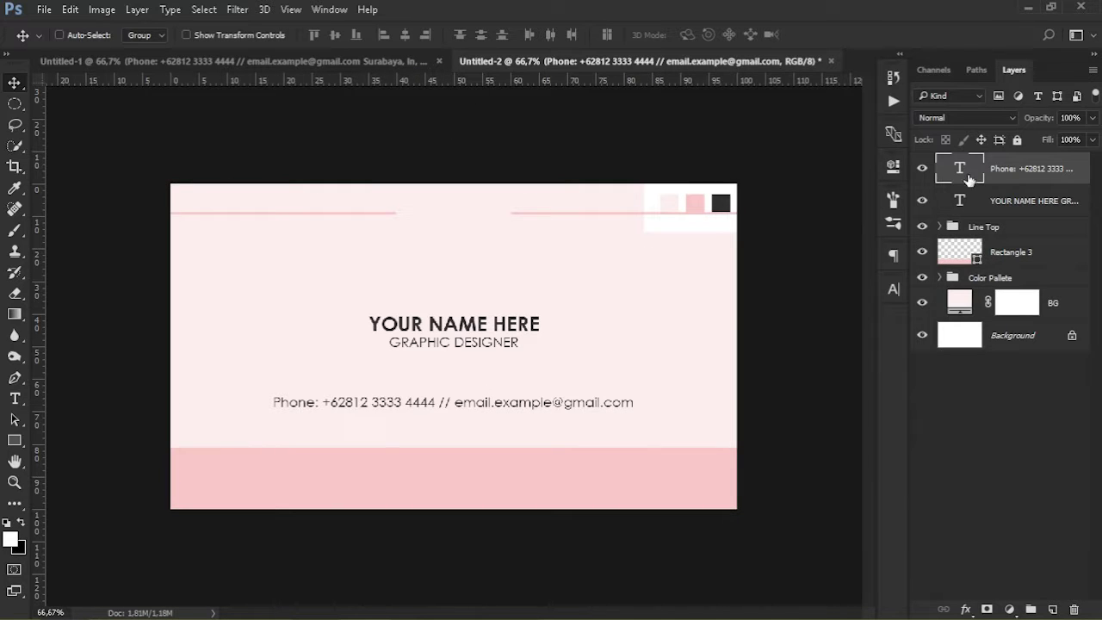
Add 'surabaya, Indonesia' as a second contact line and shift the contact block slightly lower
double_click(965, 167)
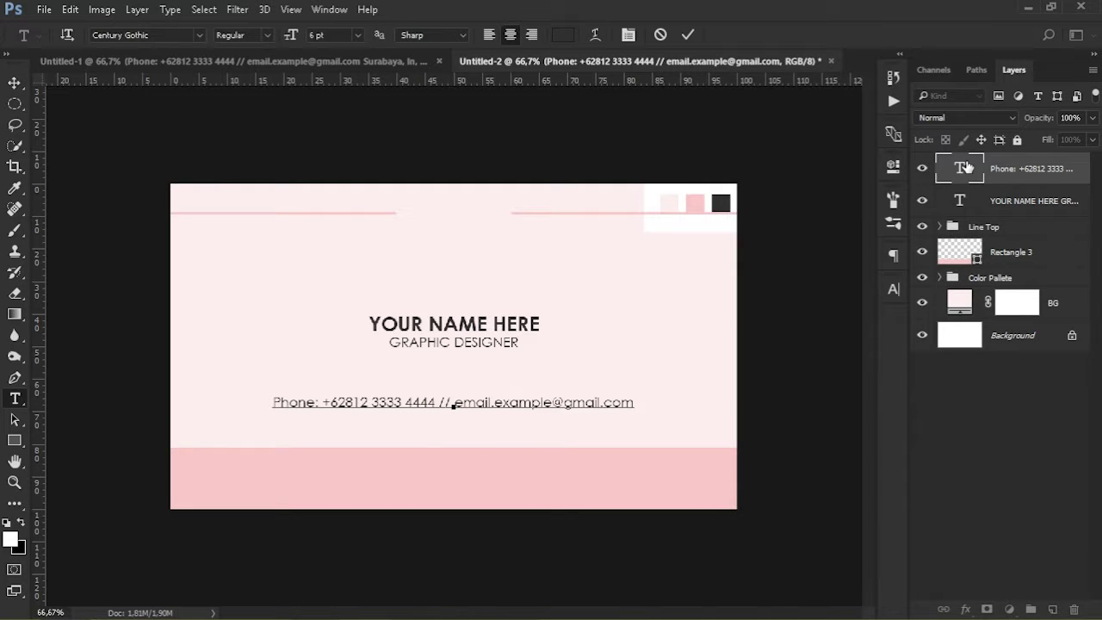
key("Return")
type("s")
type("urab")
type("aya,")
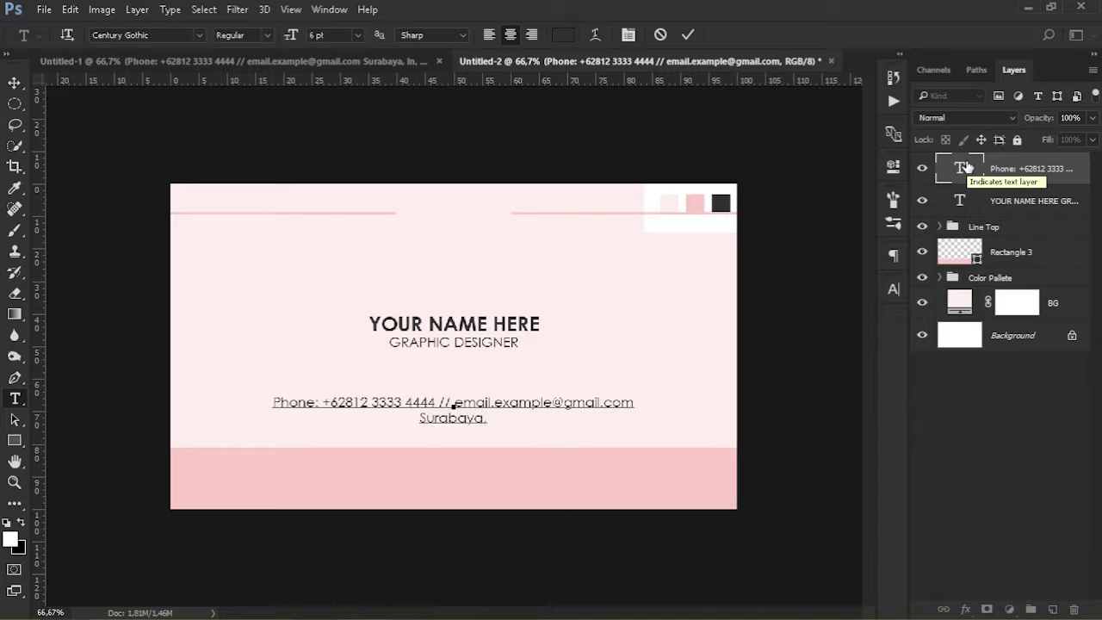
type(" Indonesia")
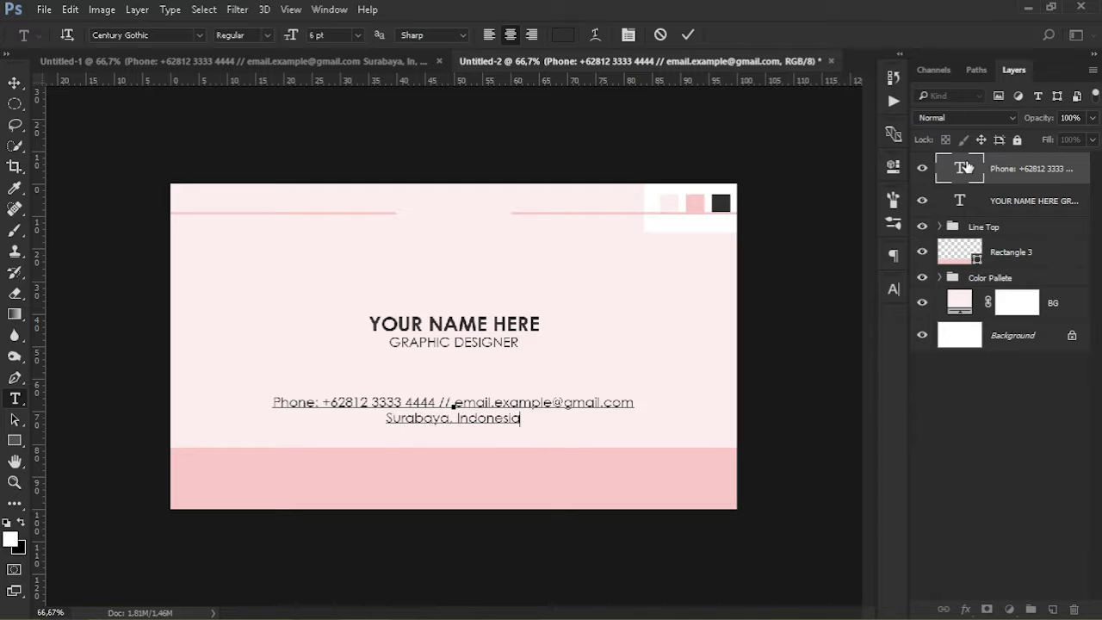
left_click(14, 83)
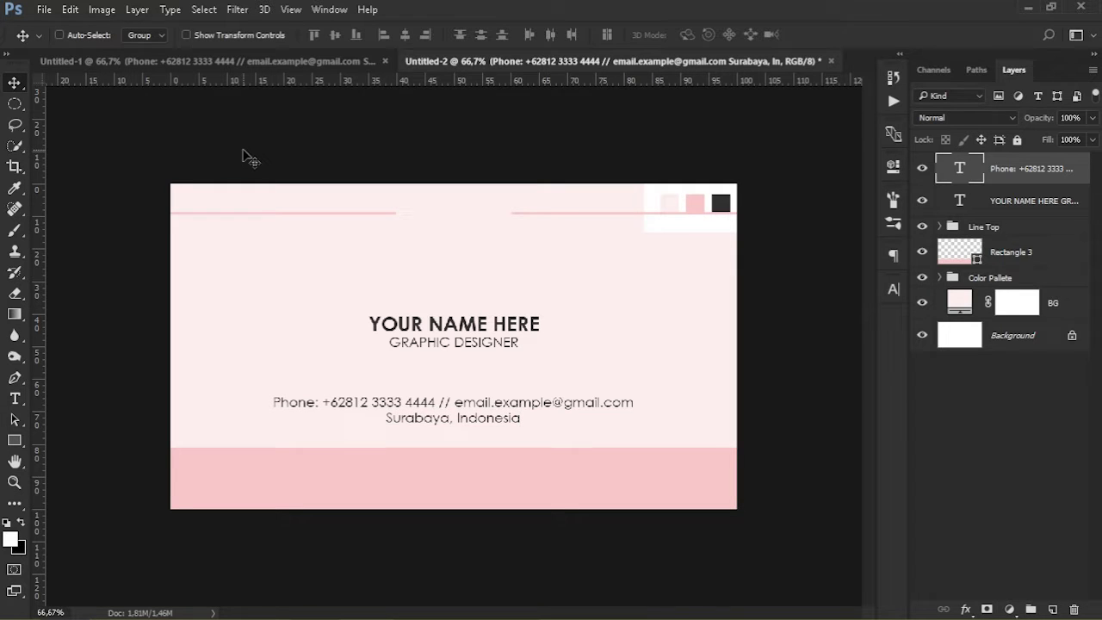
left_click_drag(430, 418, 447, 415)
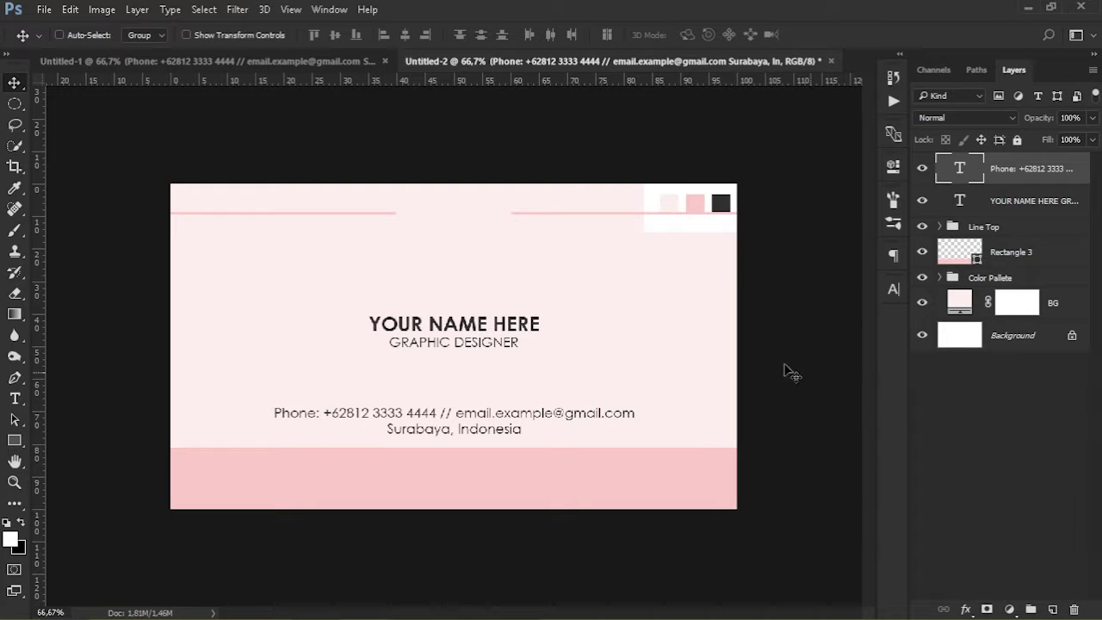
Duplicate the Line Top group and move the copied lines into the bottom pink band
left_click(1026, 229)
key("ctrl+j")
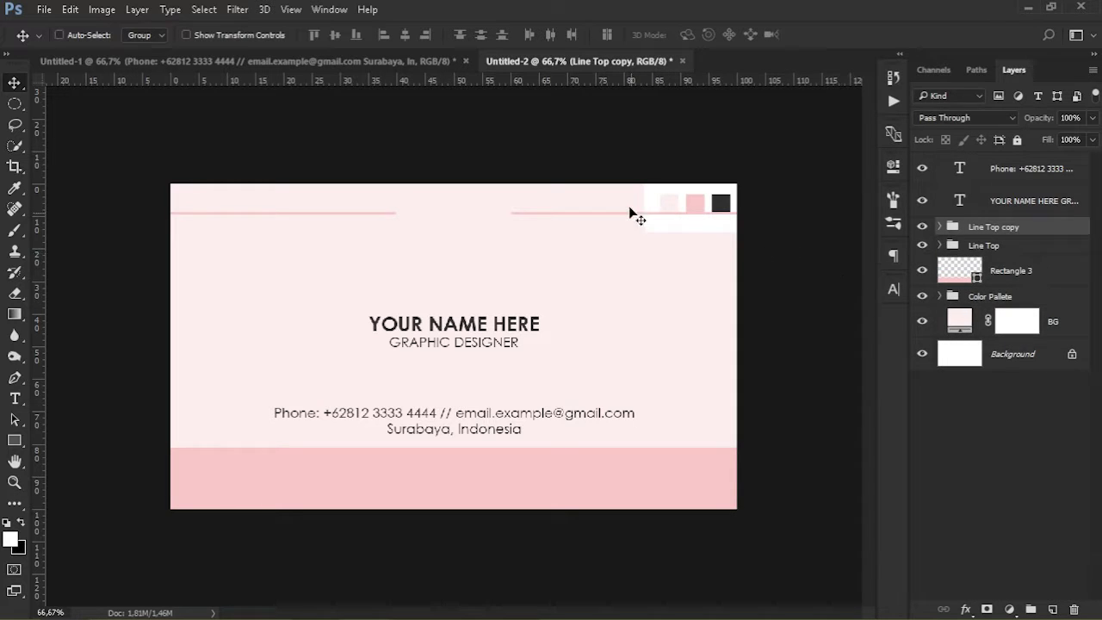
left_click_drag(622, 221, 613, 487)
Recolour Rectangle 4 copy and Rectangle 4 with the card's sampled light pink
left_click(939, 227)
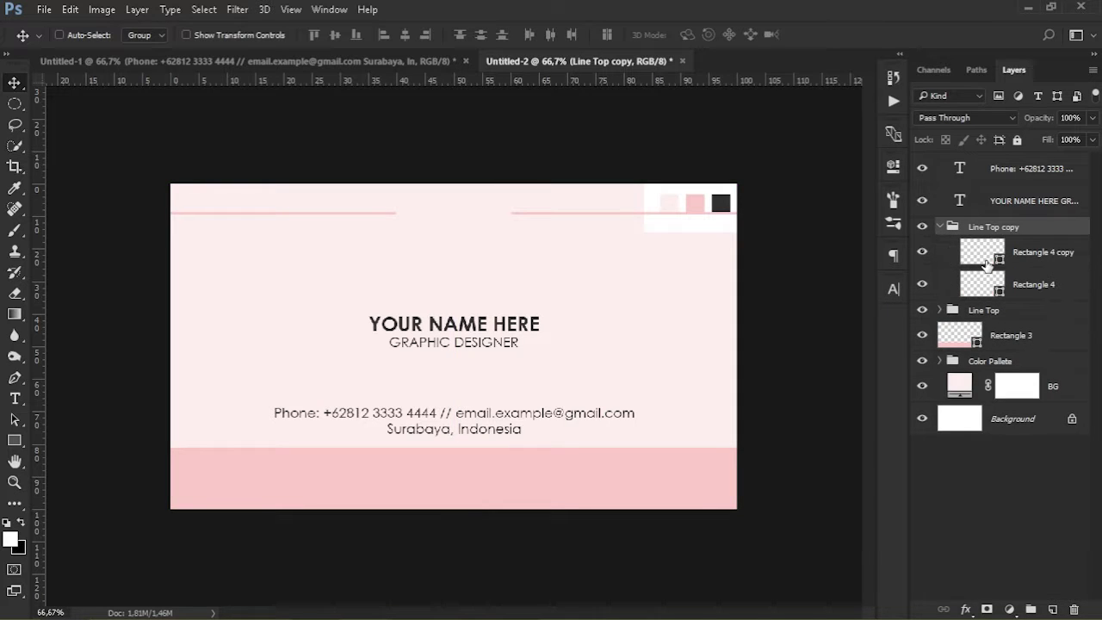
double_click(986, 261)
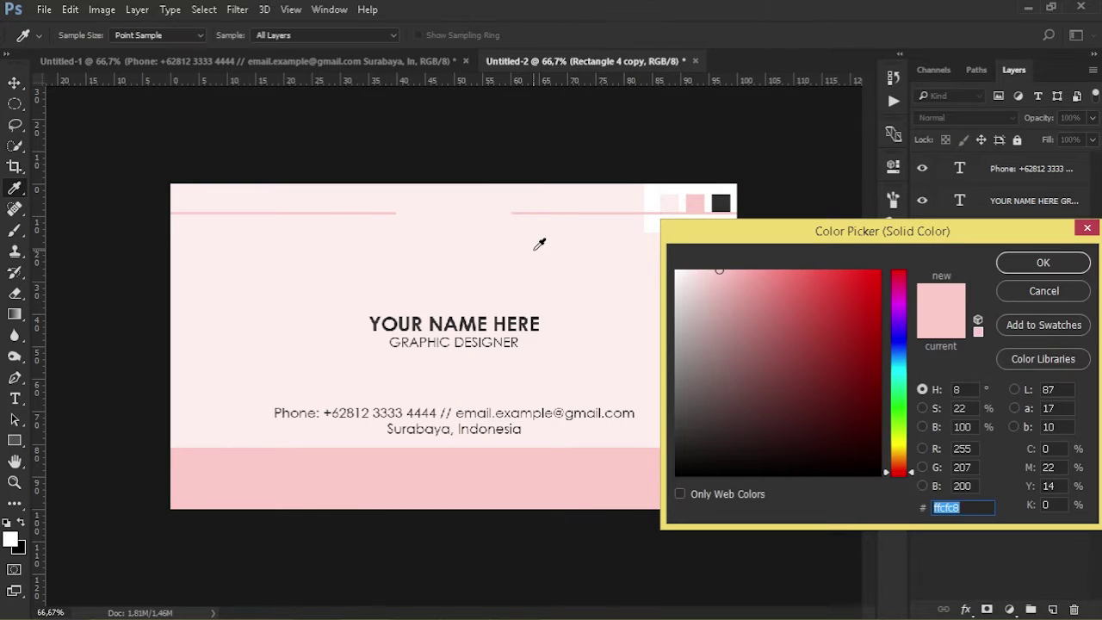
left_click(544, 257)
left_click(1025, 262)
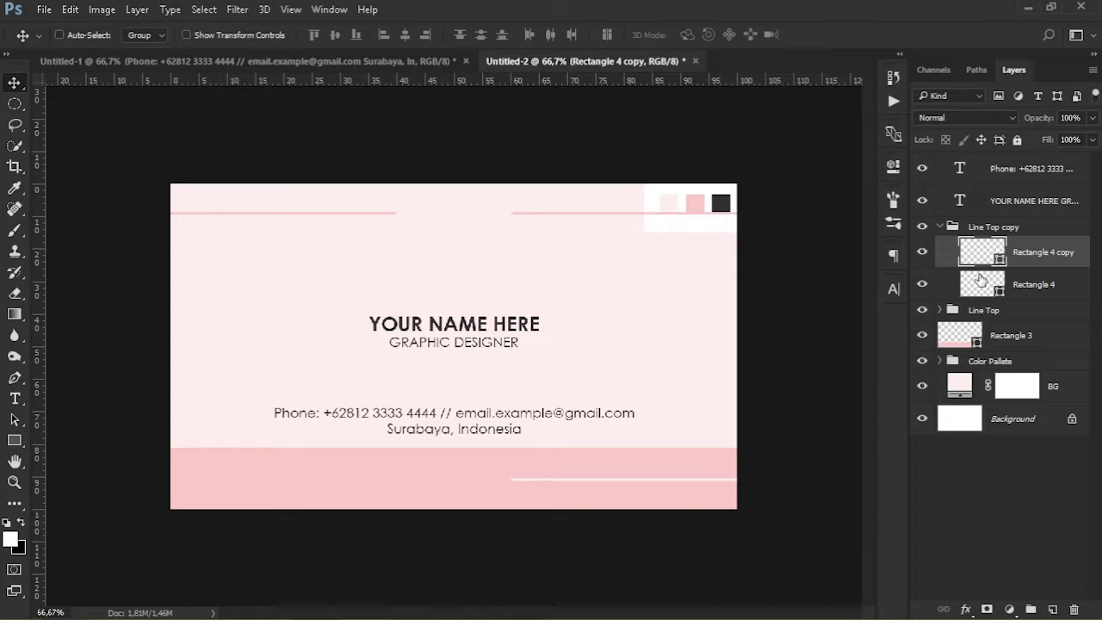
left_click(982, 284)
double_click(982, 284)
left_click(511, 253)
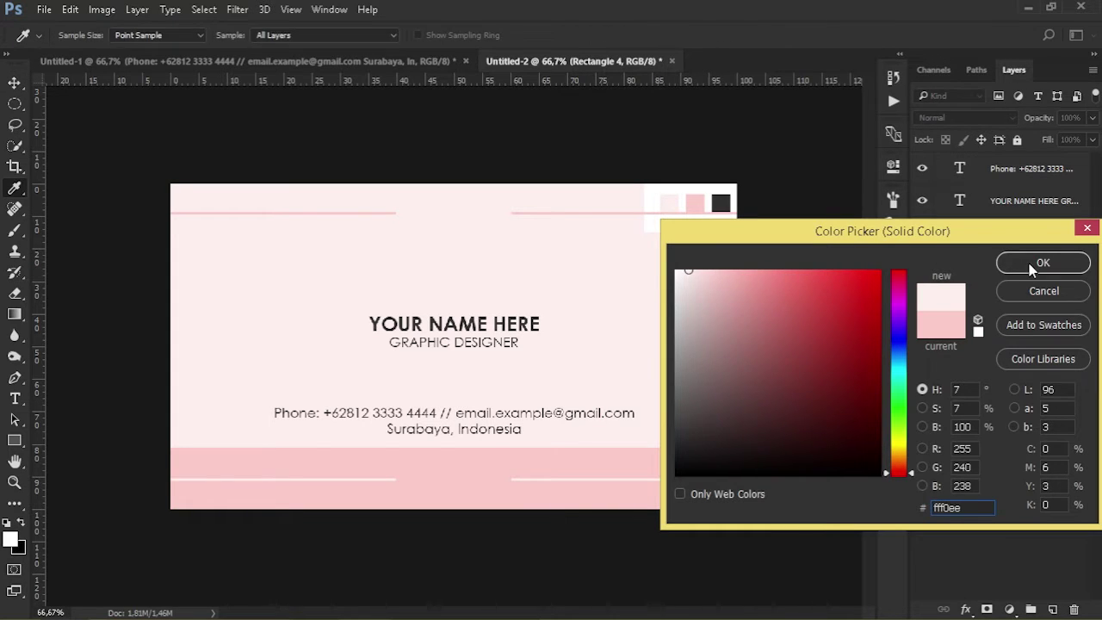
left_click(1032, 267)
left_click(1076, 500)
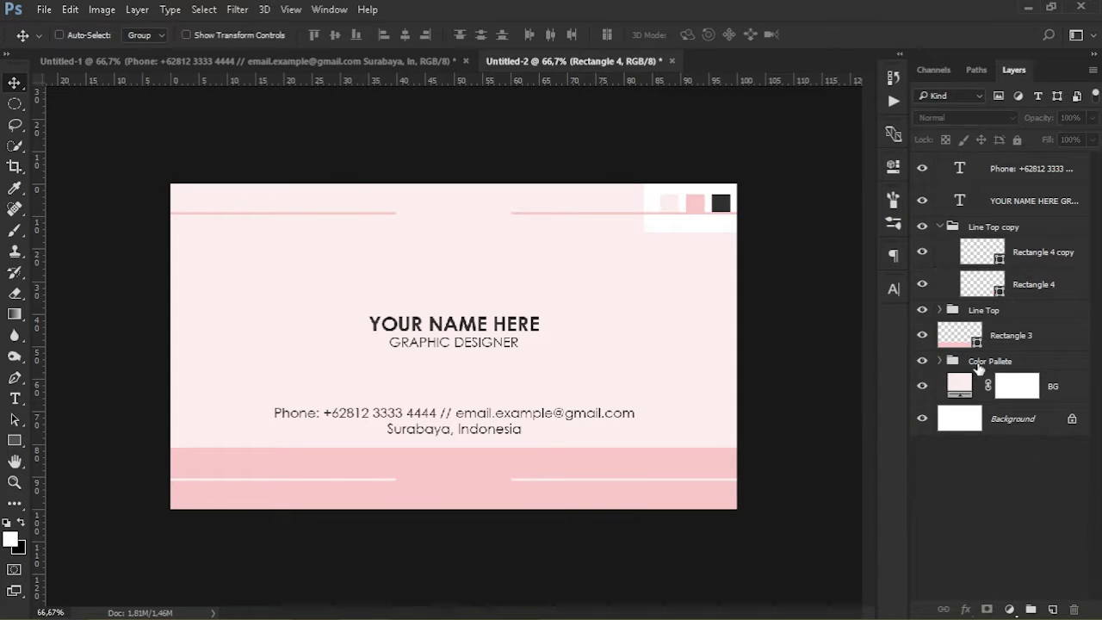
left_click(943, 228)
Collapse the Line Top copy group and hide the Color Pallete swatches layer
left_click(947, 230)
left_click(940, 229)
left_click(939, 229)
left_click(939, 228)
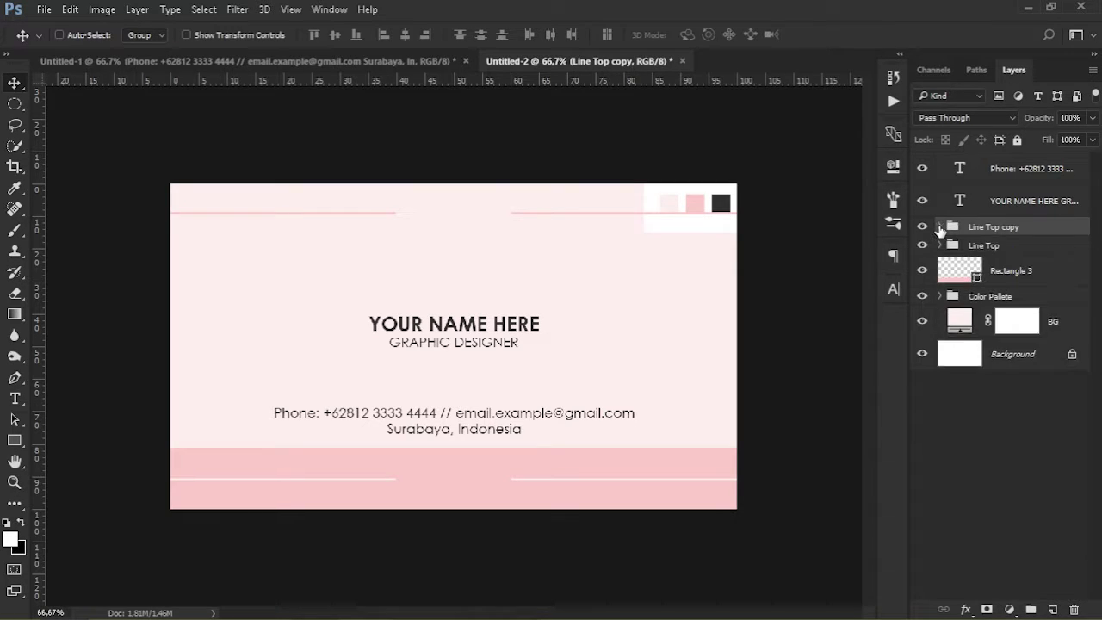
left_click(922, 298)
left_click(966, 443)
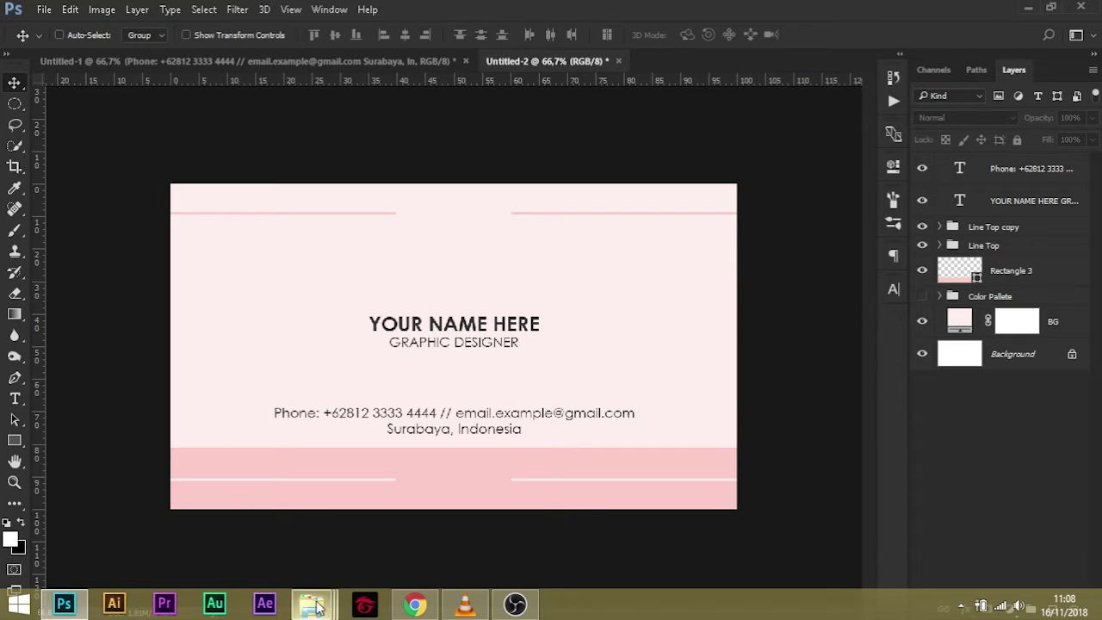
Drag the Logo Warna file from its folder onto the business card as a new layer
mouse_move(312, 604)
left_click(192, 519)
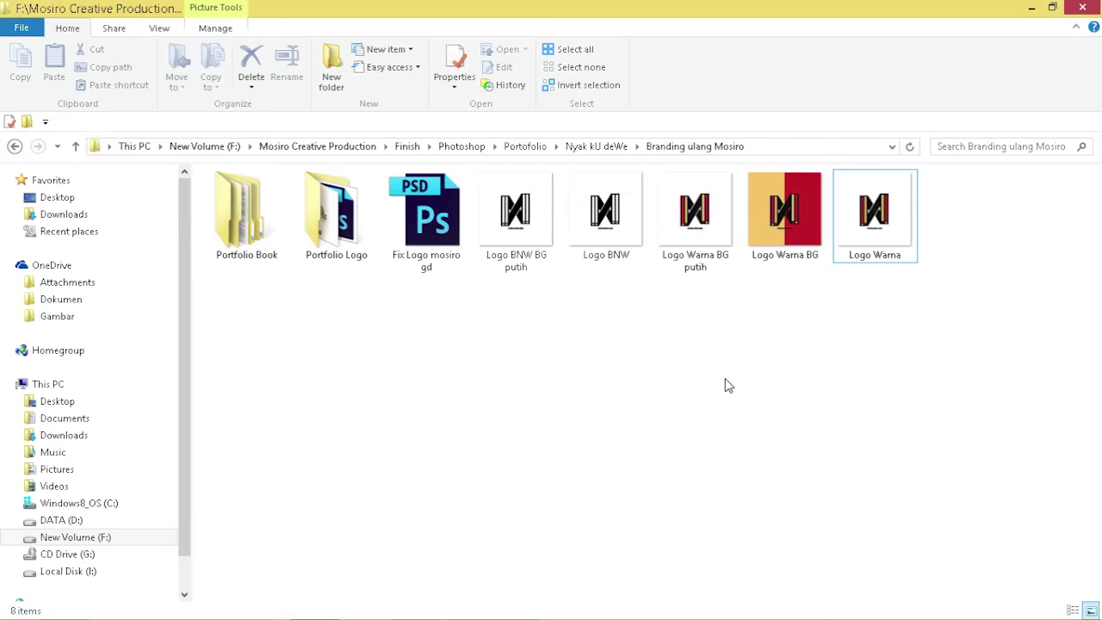
left_click(881, 269)
left_click_drag(896, 221, 529, 318)
key("alt+Tab")
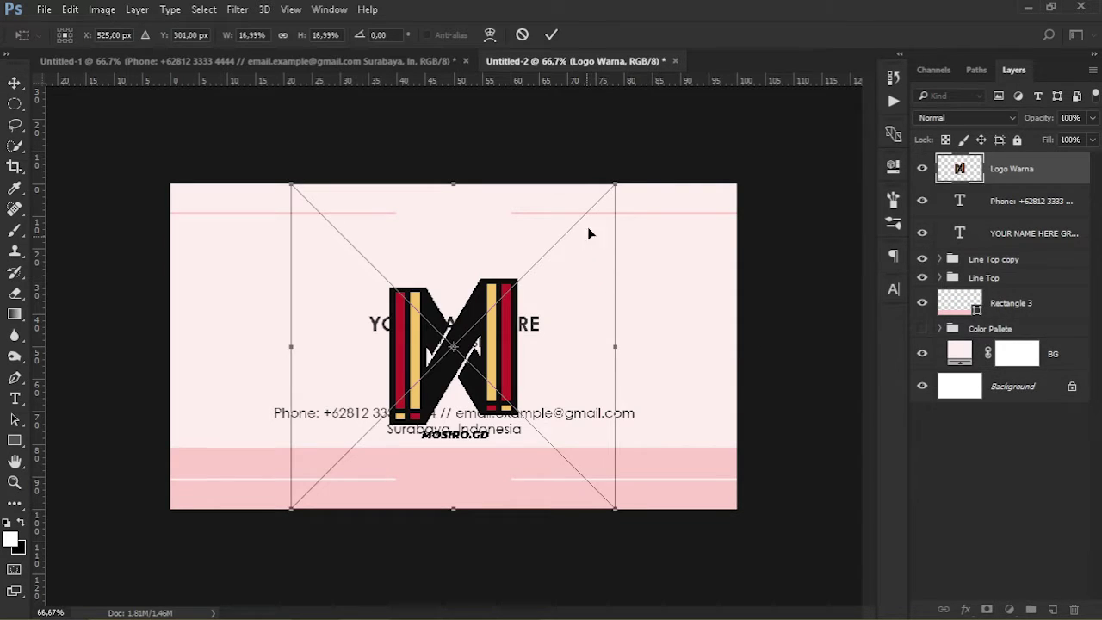
Scale the Logo Warna image down to about 5.73% and move it to top centre between the top lines
left_click_drag(615, 186, 508, 292)
key("Return")
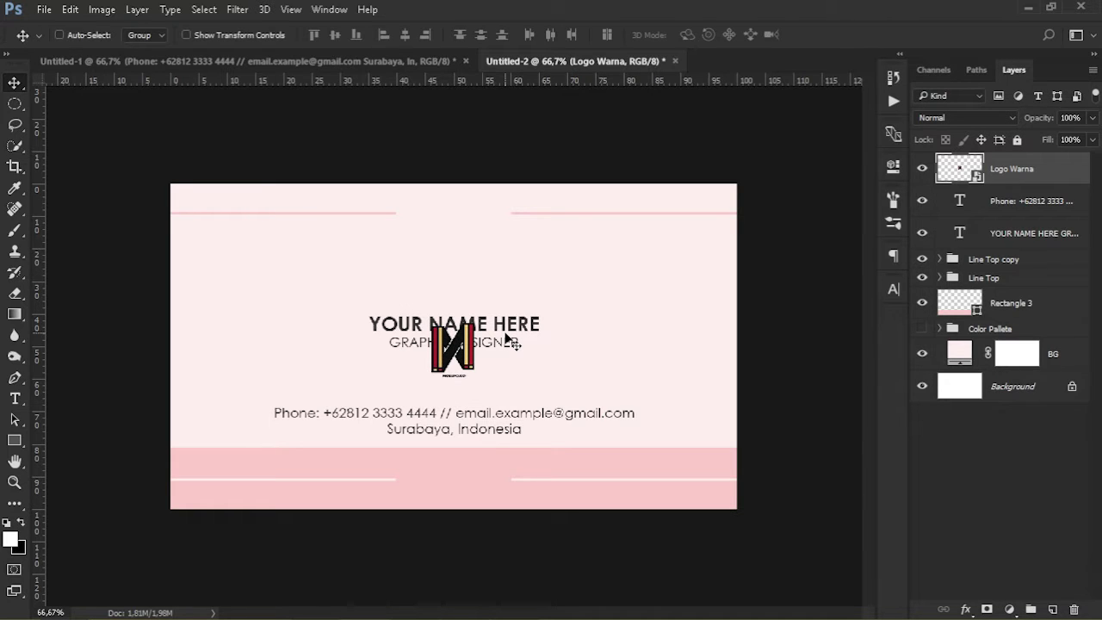
left_click_drag(454, 345, 456, 211)
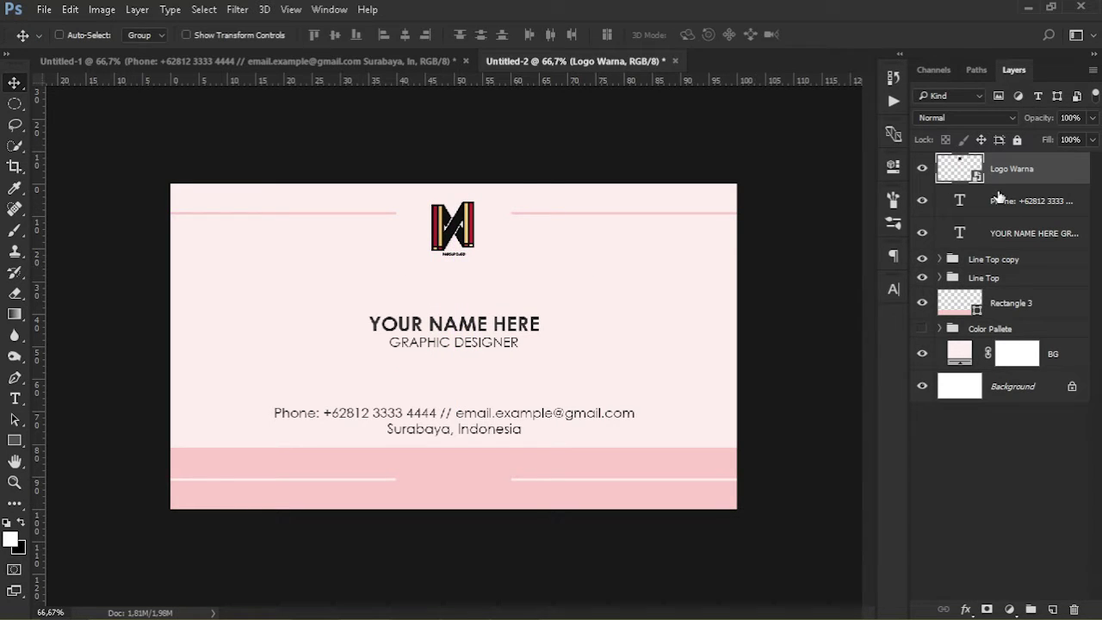
Rename the Line Top copy group to 'Line Bot' and nudge the Line Top lines
double_click(992, 259)
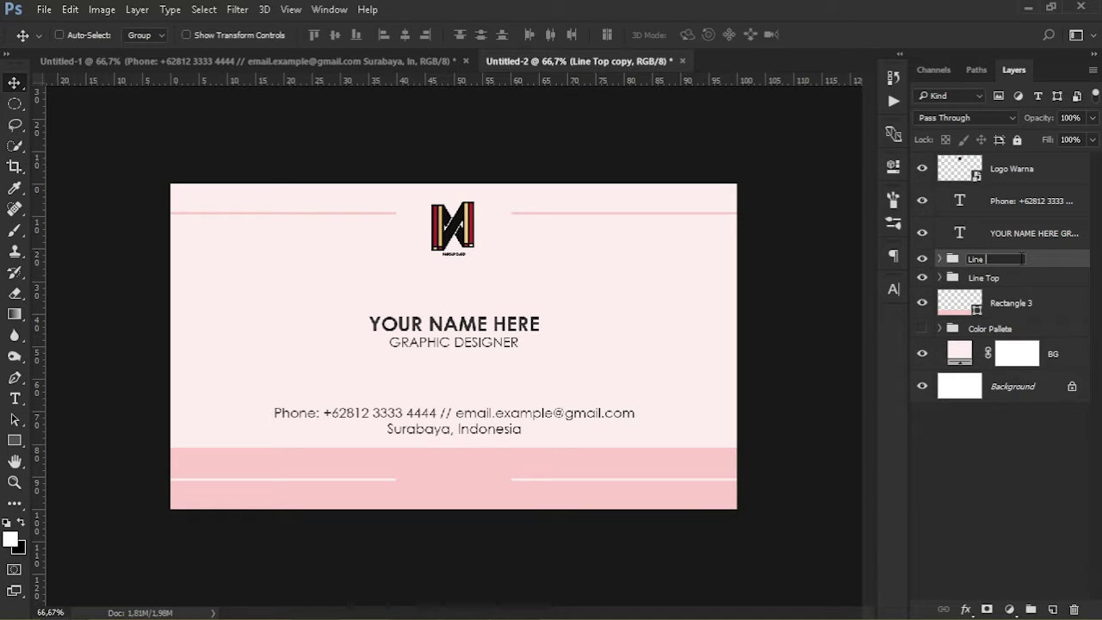
type("Line Bot")
key("Return")
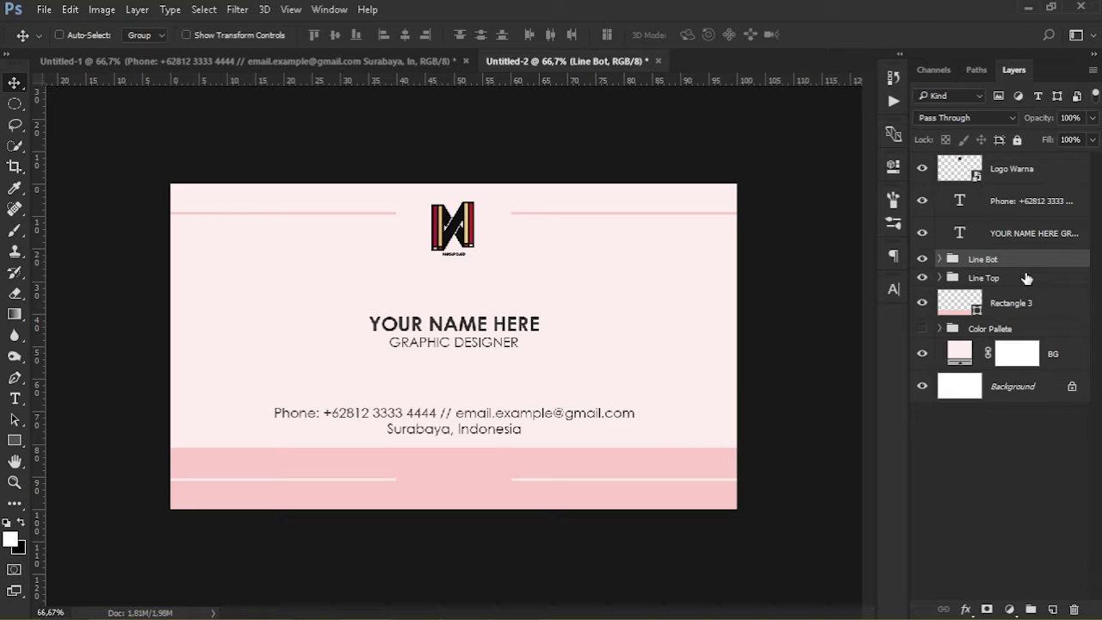
left_click(1027, 278)
key("shift+Down")
key("shift+Down")
key("shift+Down")
key("shift+Up")
Duplicate the phone and address text layer and move the copy down onto the pink band
left_click(1033, 233)
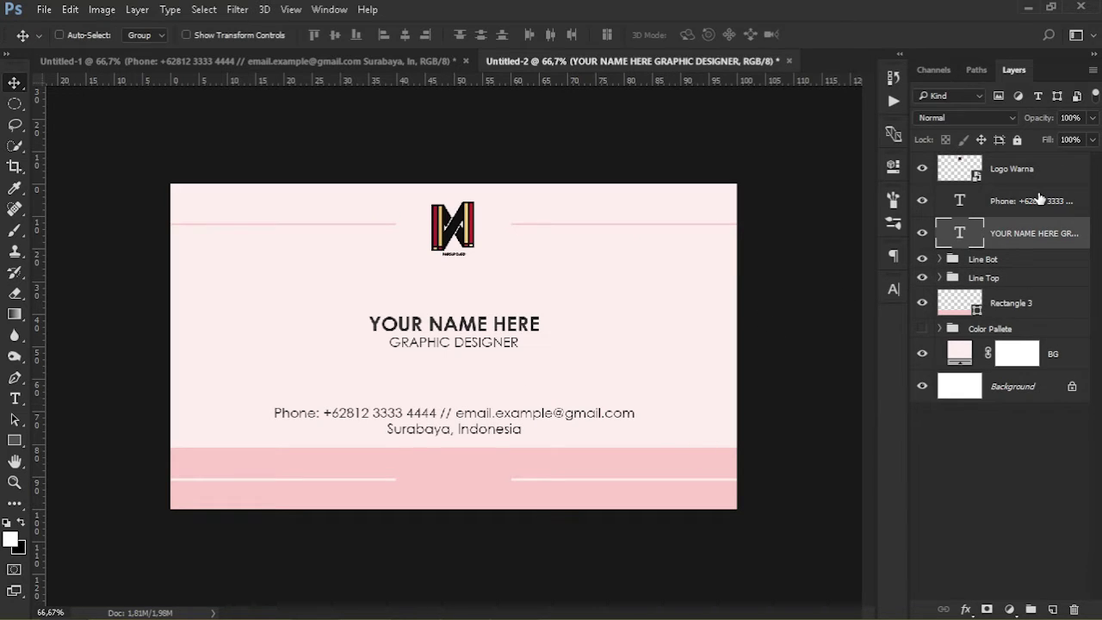
left_click(1034, 201)
key("ctrl+j")
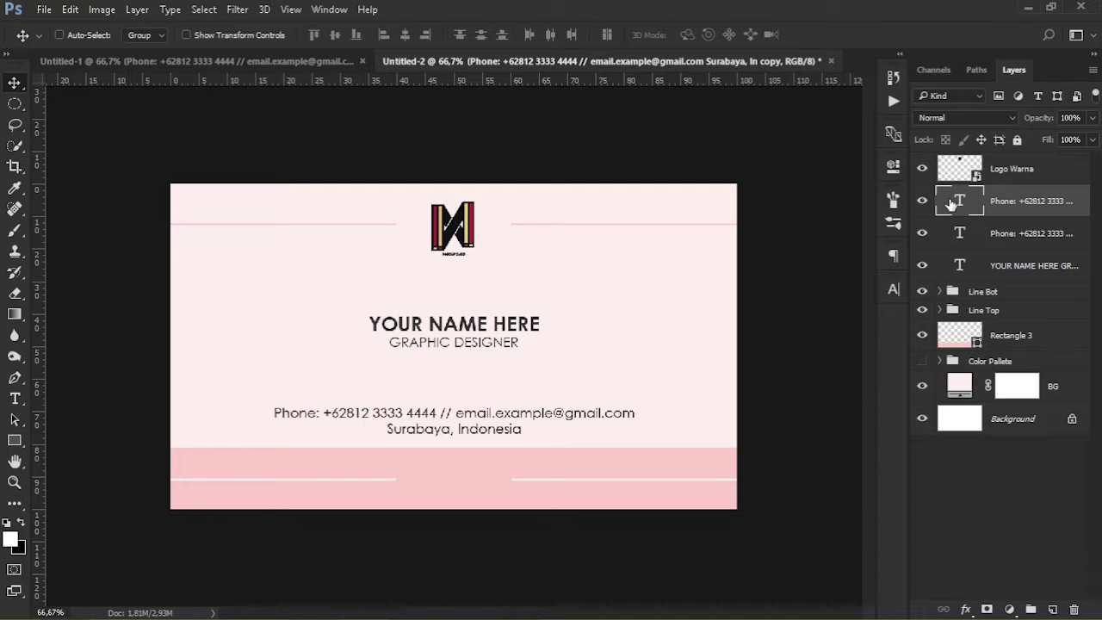
double_click(950, 201)
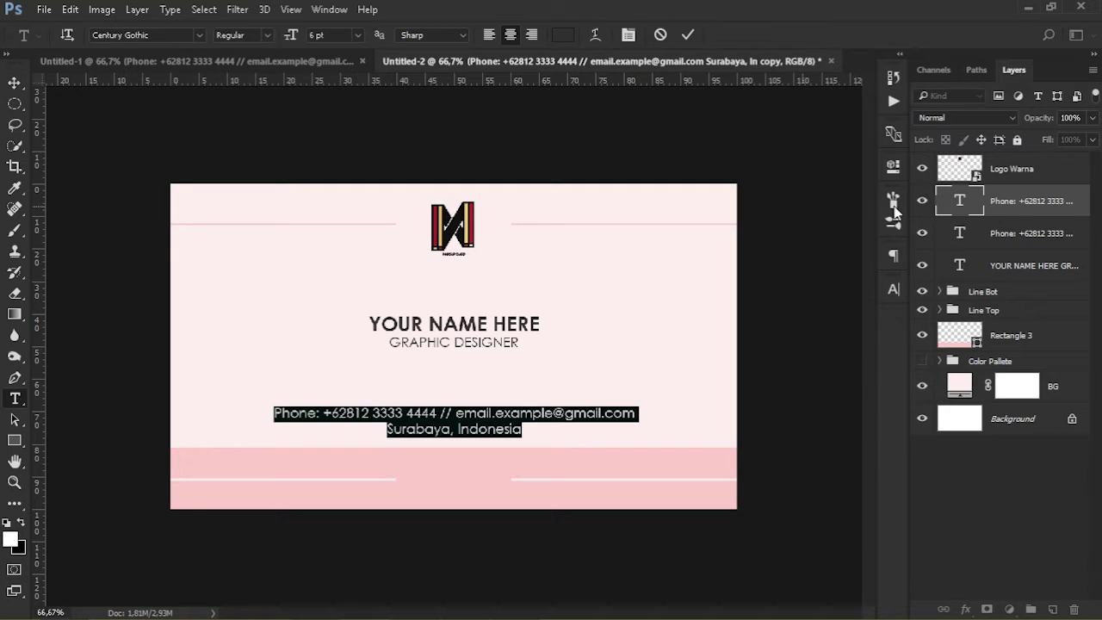
left_click(13, 88)
left_click_drag(460, 422, 460, 485)
double_click(960, 201)
type("www.")
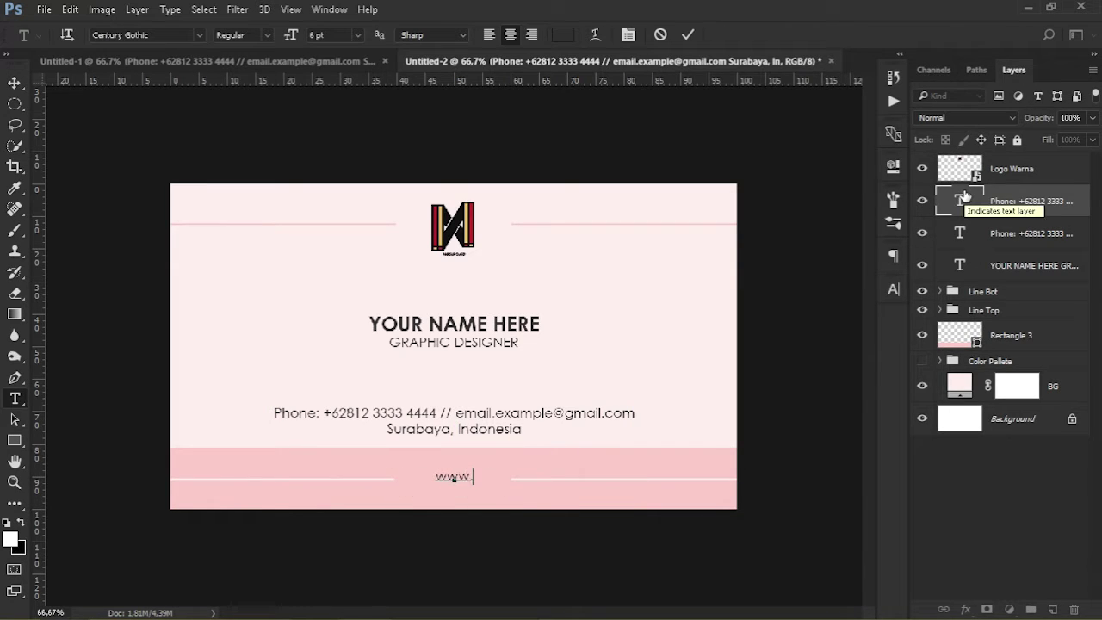
type("websitexamp")
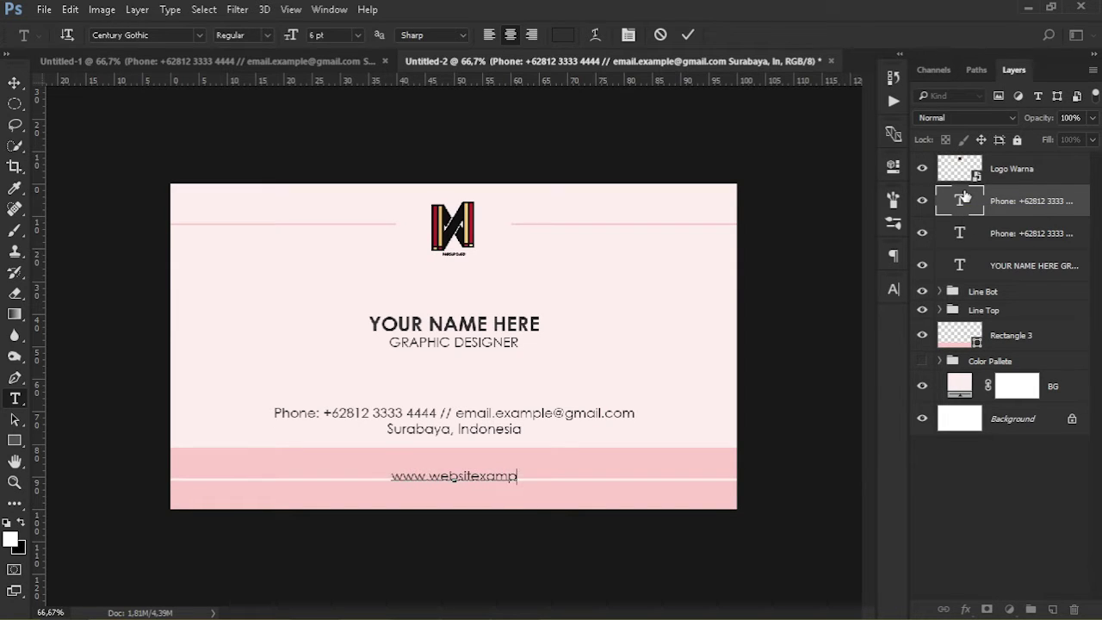
type("le.com")
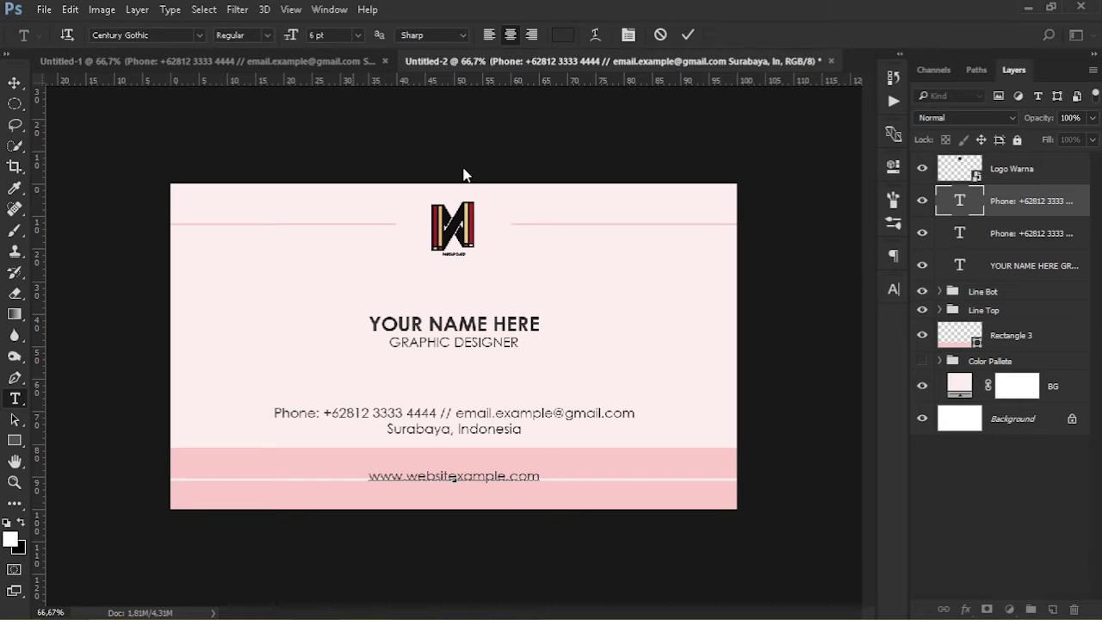
left_click(14, 84)
key("Down")
key("Down")
key("Down")
key("Down")
key("Down")
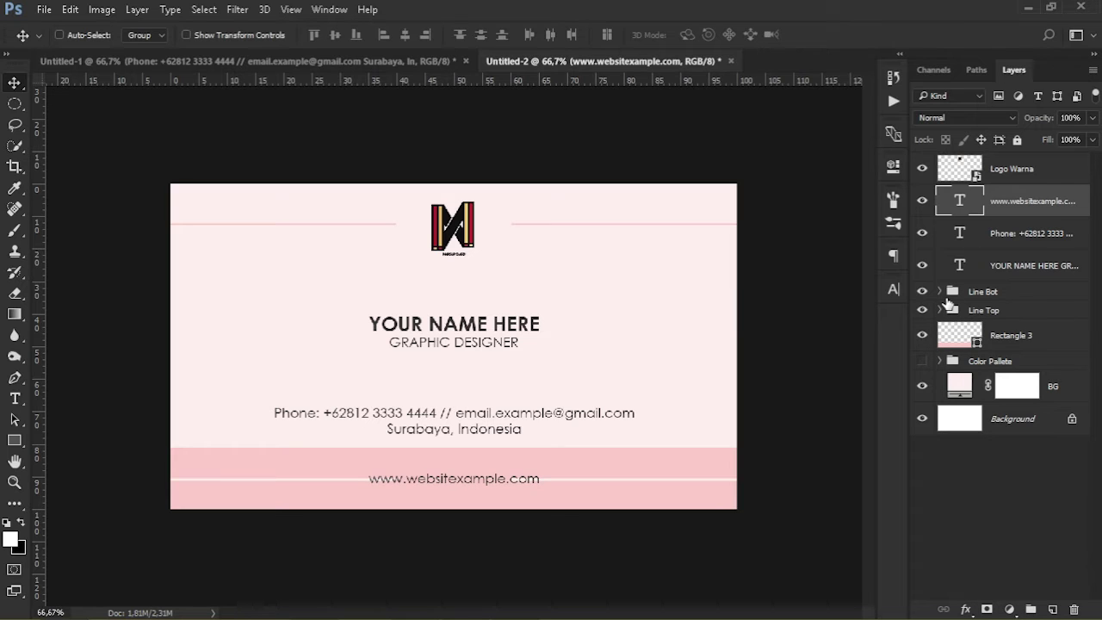
Delete the Rectangle 4 copy line and shorten Rectangle 4 so it ends before the website text
left_click(940, 291)
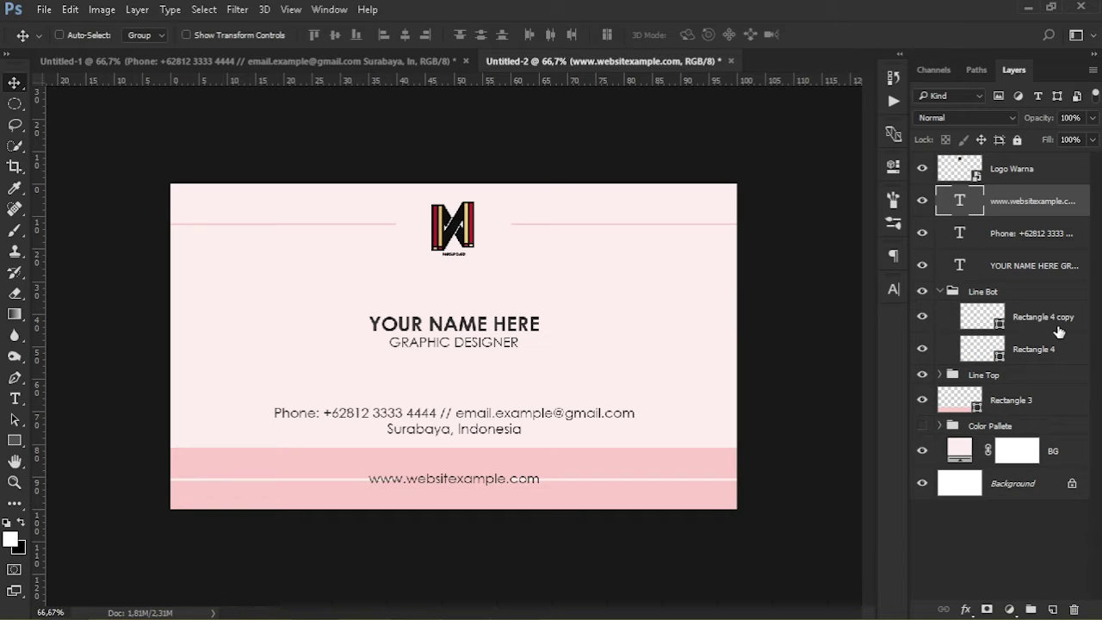
left_click(1057, 327)
key("Delete")
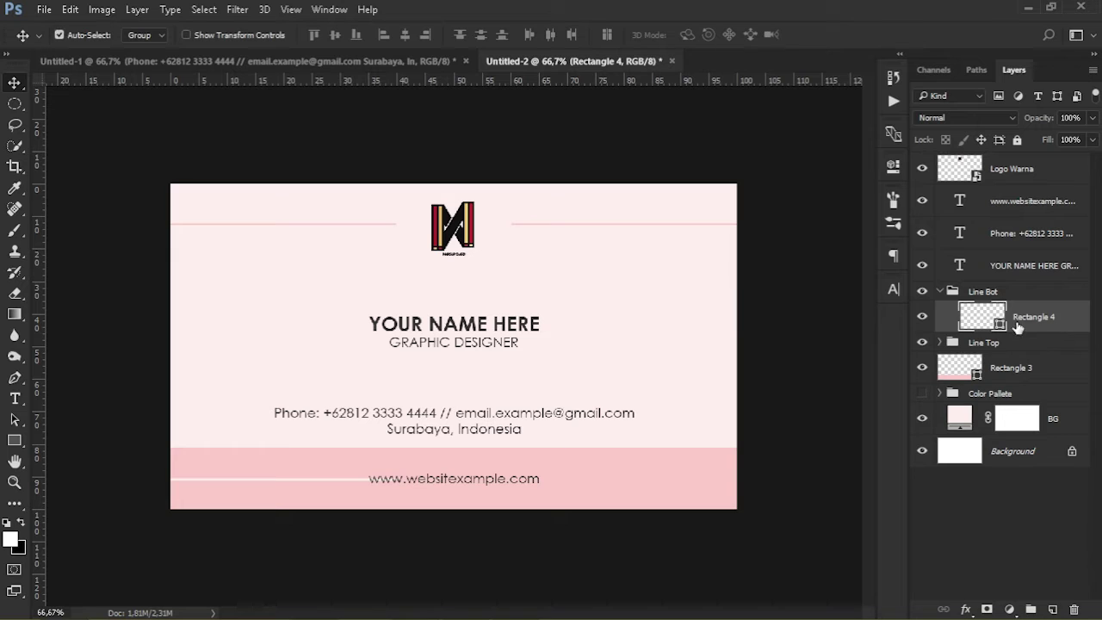
key("ctrl+t")
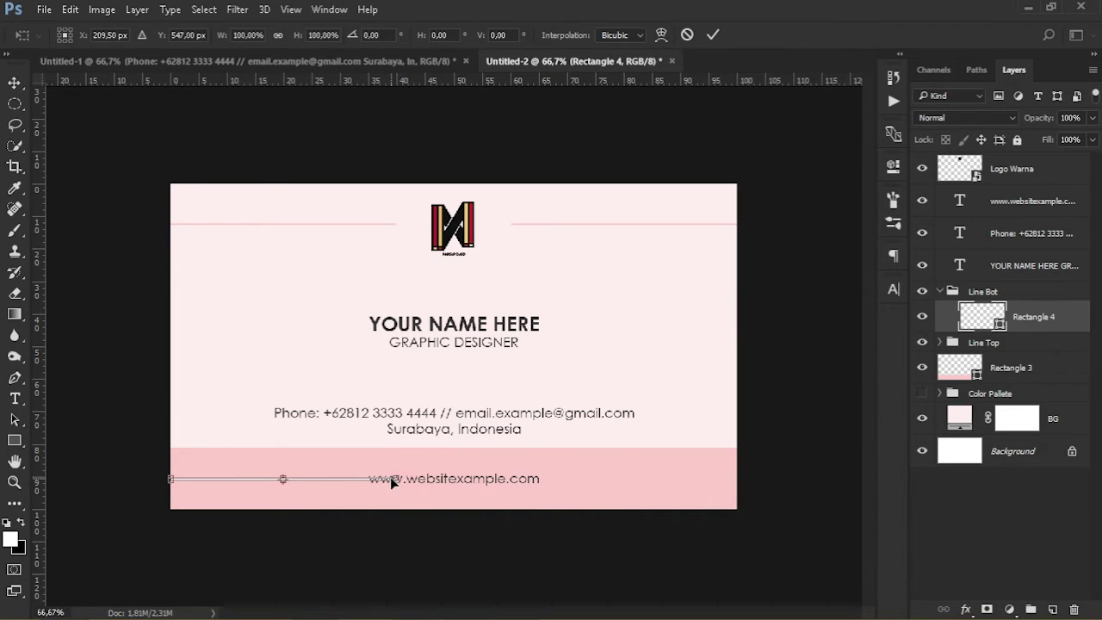
key("ctrl+plus")
key("ctrl+plus")
left_click_drag(390, 478, 446, 400)
left_click_drag(410, 522, 561, 402)
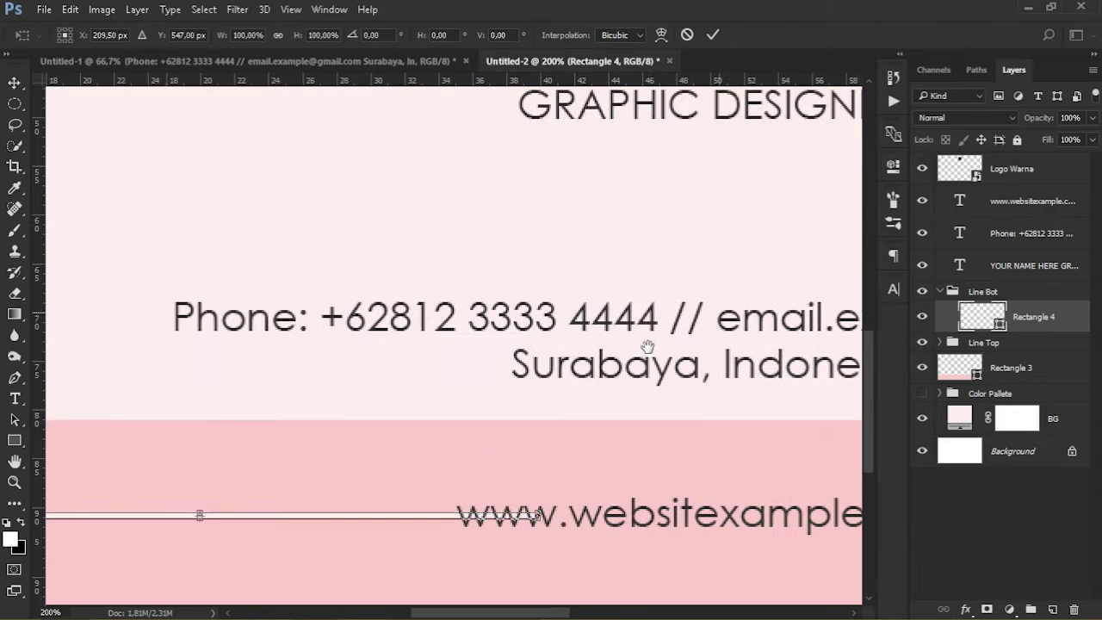
left_click_drag(552, 515, 389, 514)
key("Return")
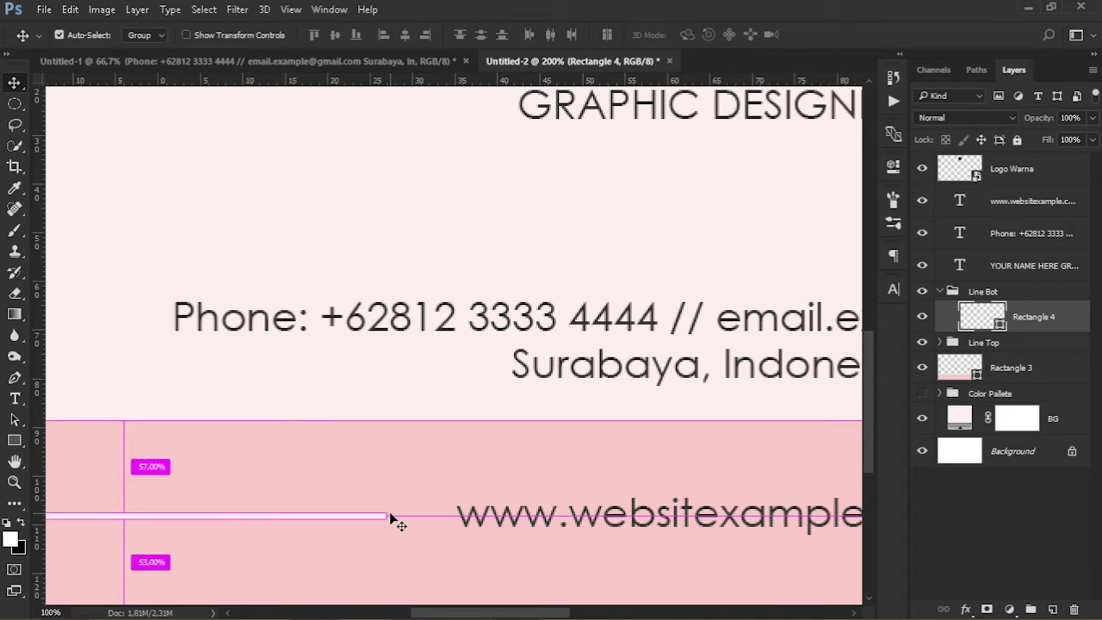
key("ctrl+0")
Copy the shortened line to the right side of the website text
key("ctrl")
left_click_drag(527, 484, 721, 484)
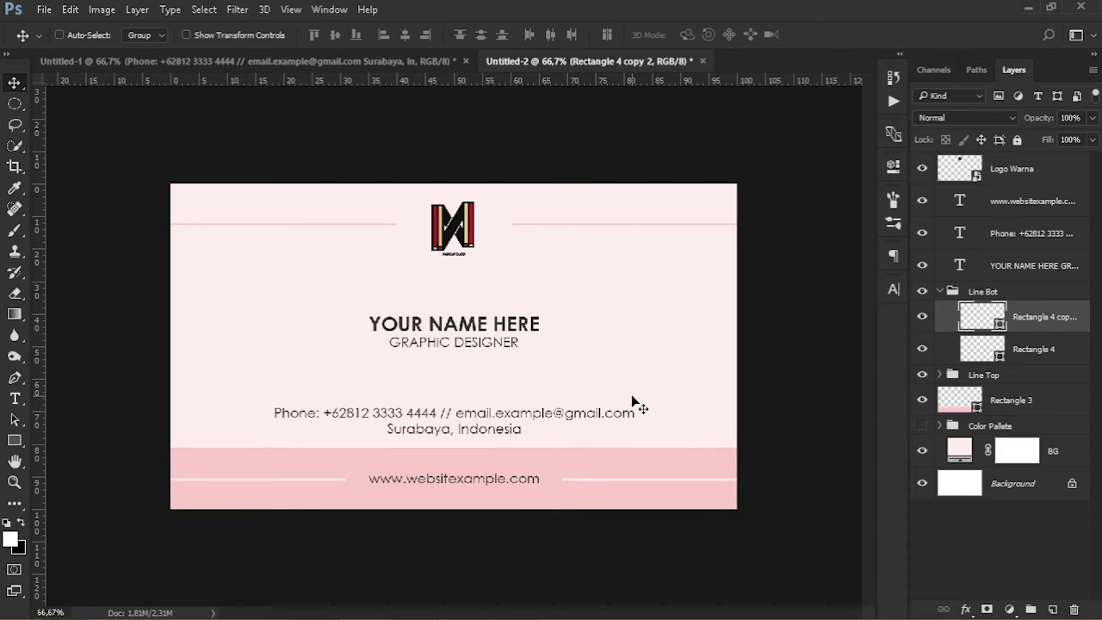
left_click(937, 294)
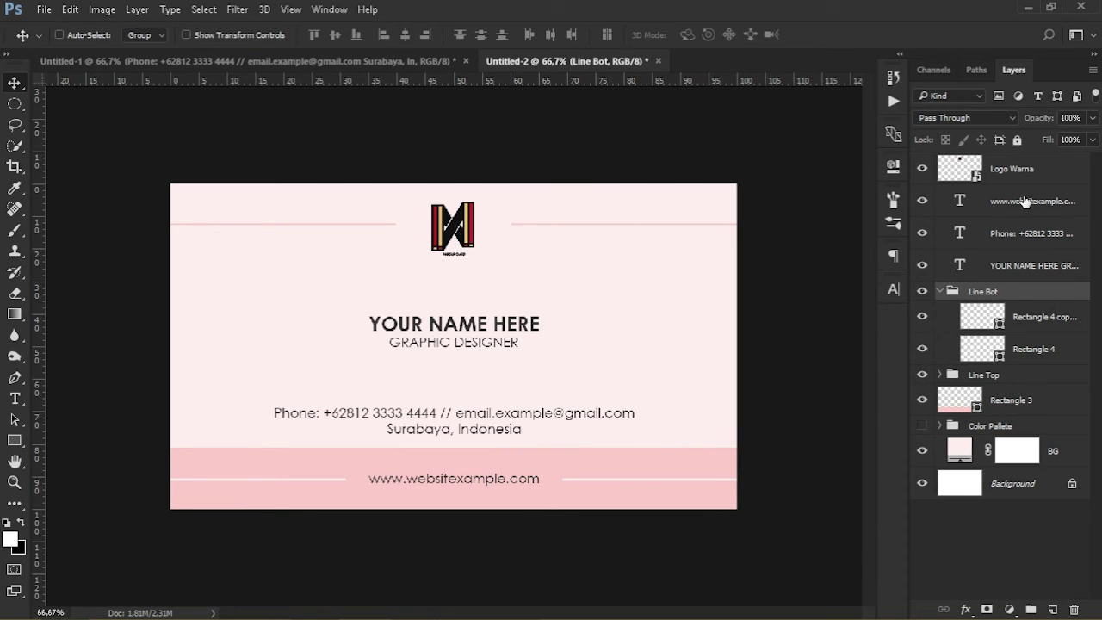
left_click(940, 291)
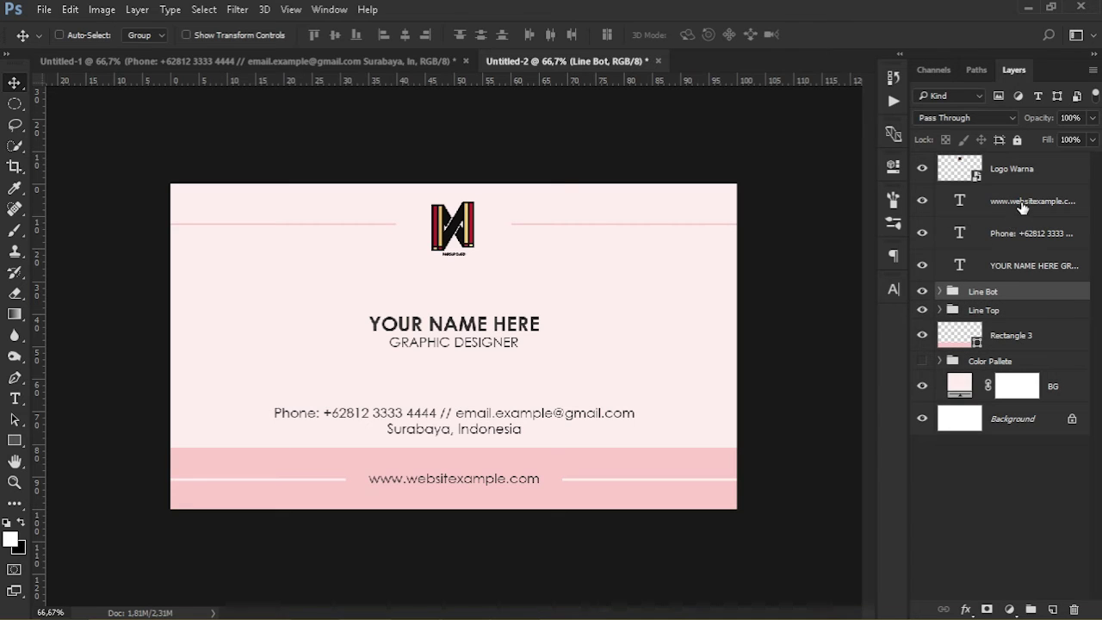
Centre the website text horizontally on the card using Align Horizontal Centers
left_click(1022, 207)
key("ctrl+a")
left_click(405, 39)
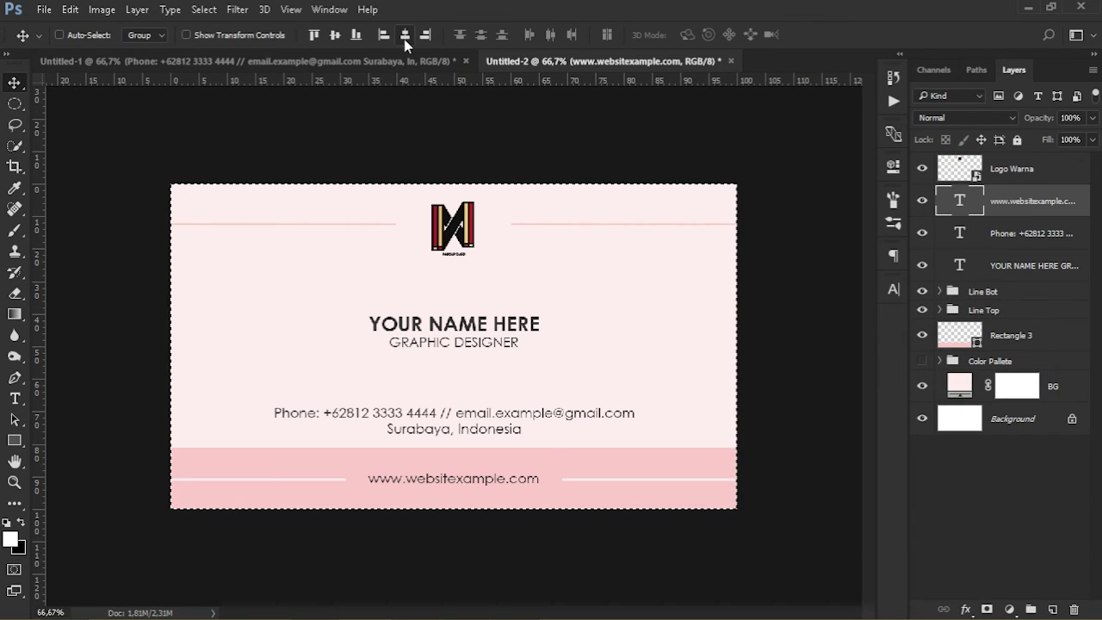
key("ctrl+d")
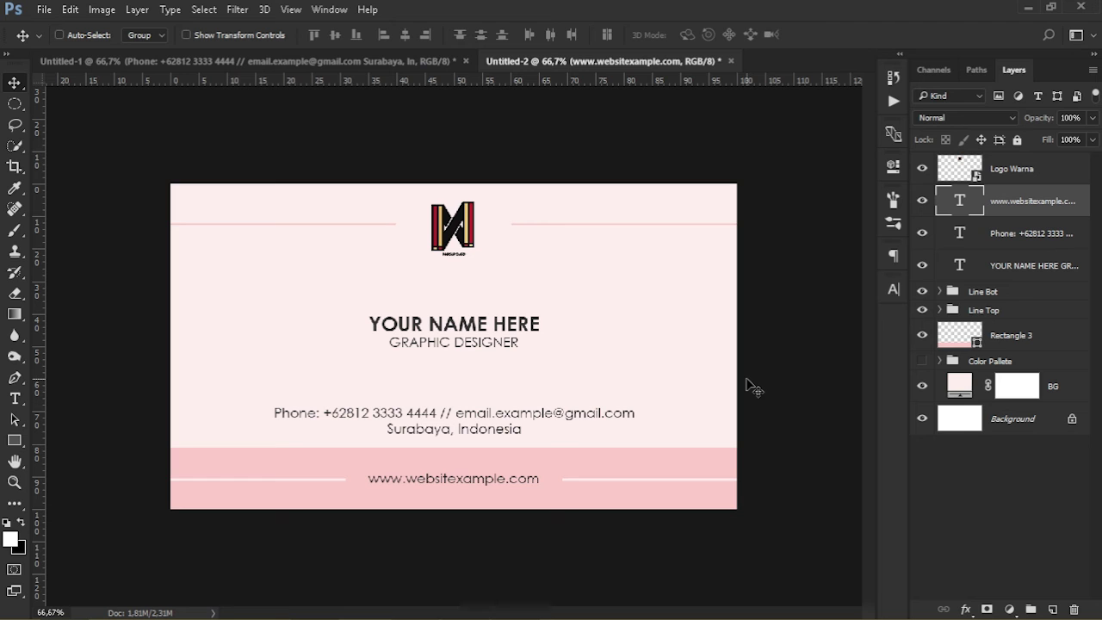